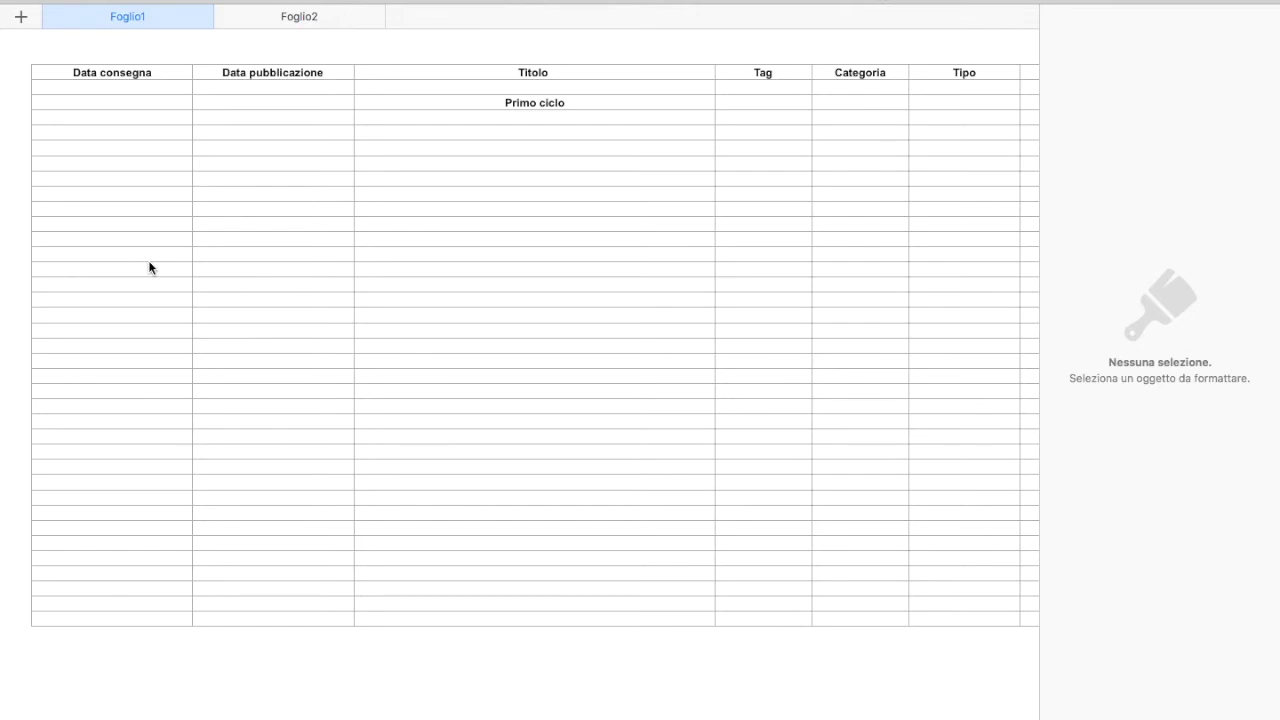
Step: Select cell A4 to show its custom date format 'Formato personalizzato 1' (1/5/14)
left_click(143, 208)
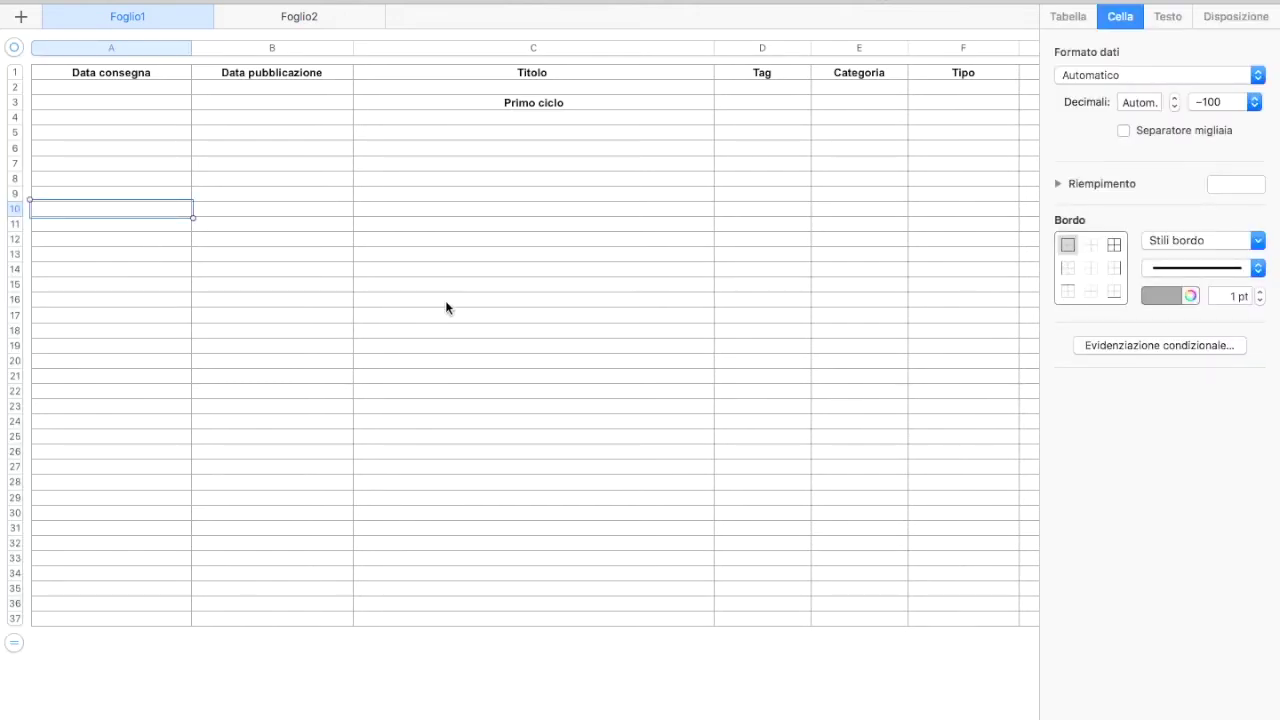
left_click(485, 209)
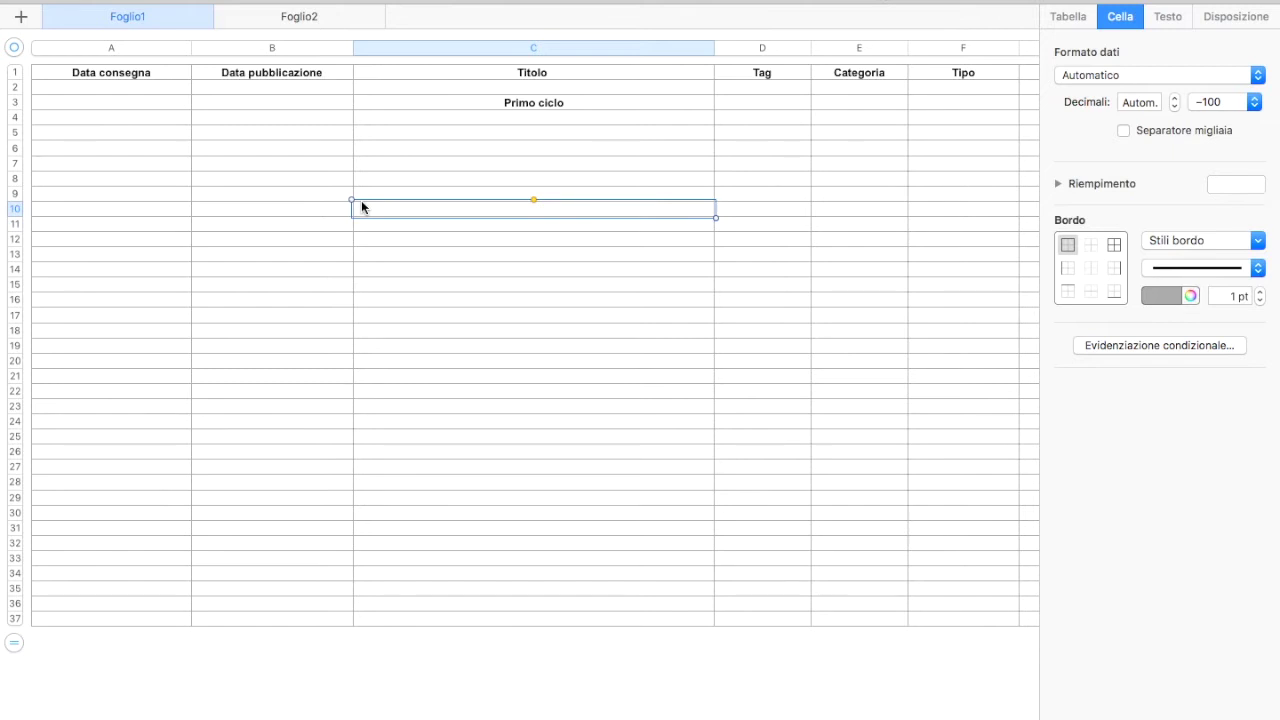
left_click(103, 118)
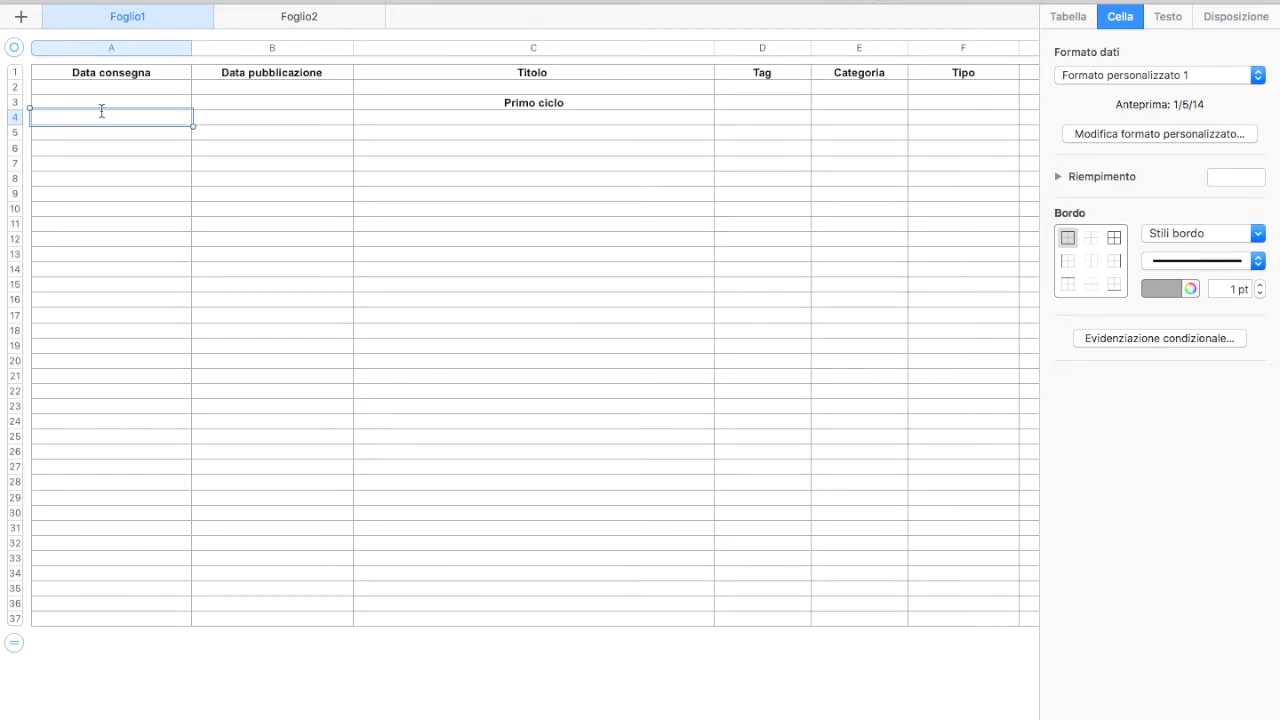
Step: Enter delivery date 25/03/2017 in A4, displayed as 3/25/17
type("25")
type("/03/")
type("2017")
left_click(118, 194)
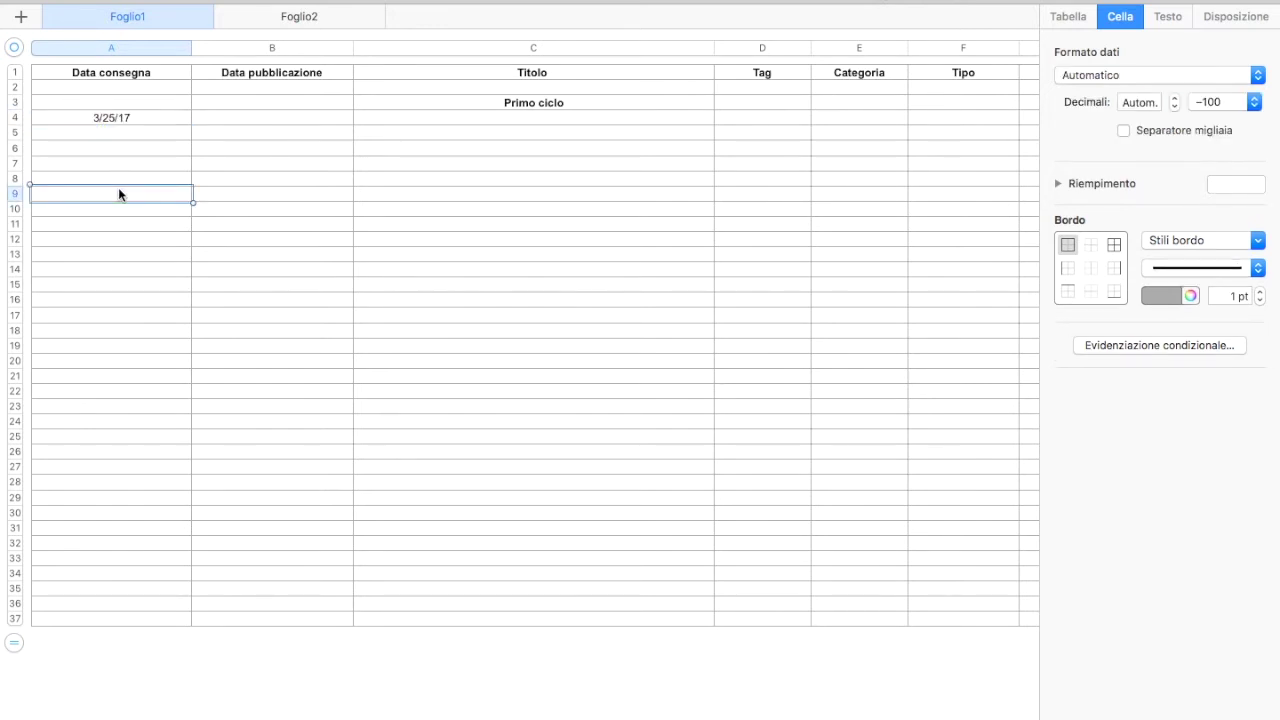
left_click(141, 120)
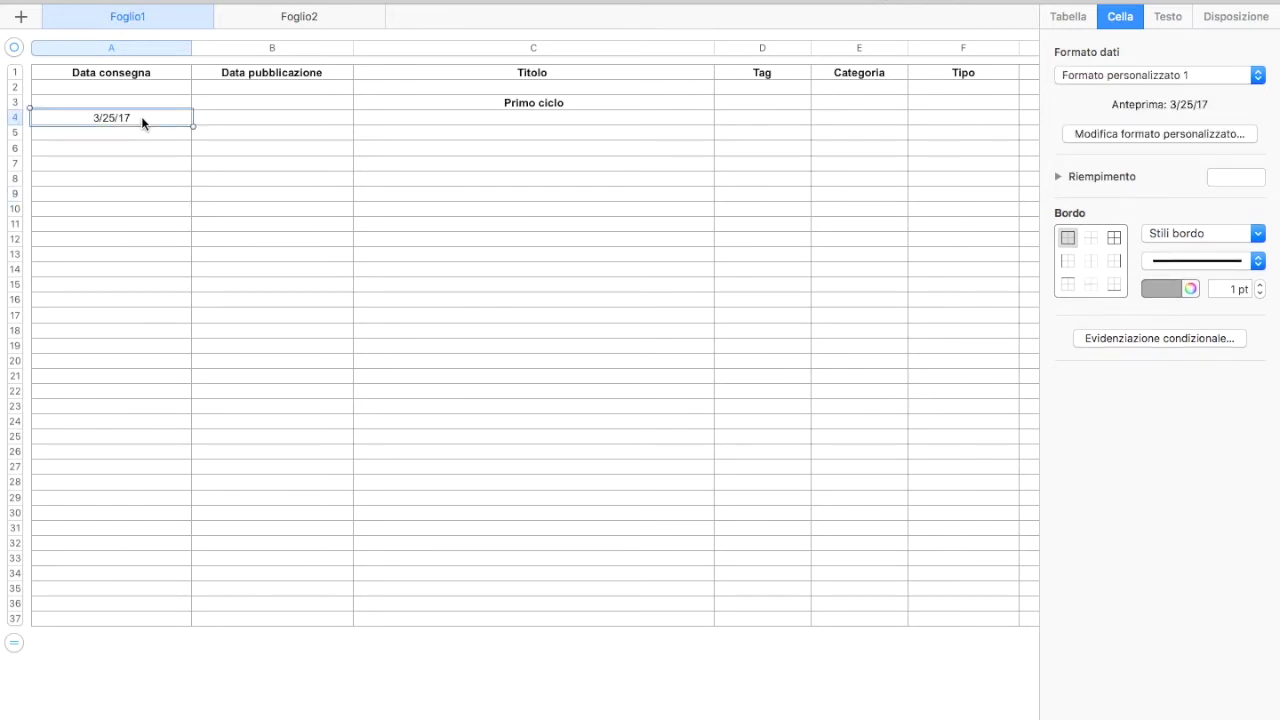
left_click(273, 115)
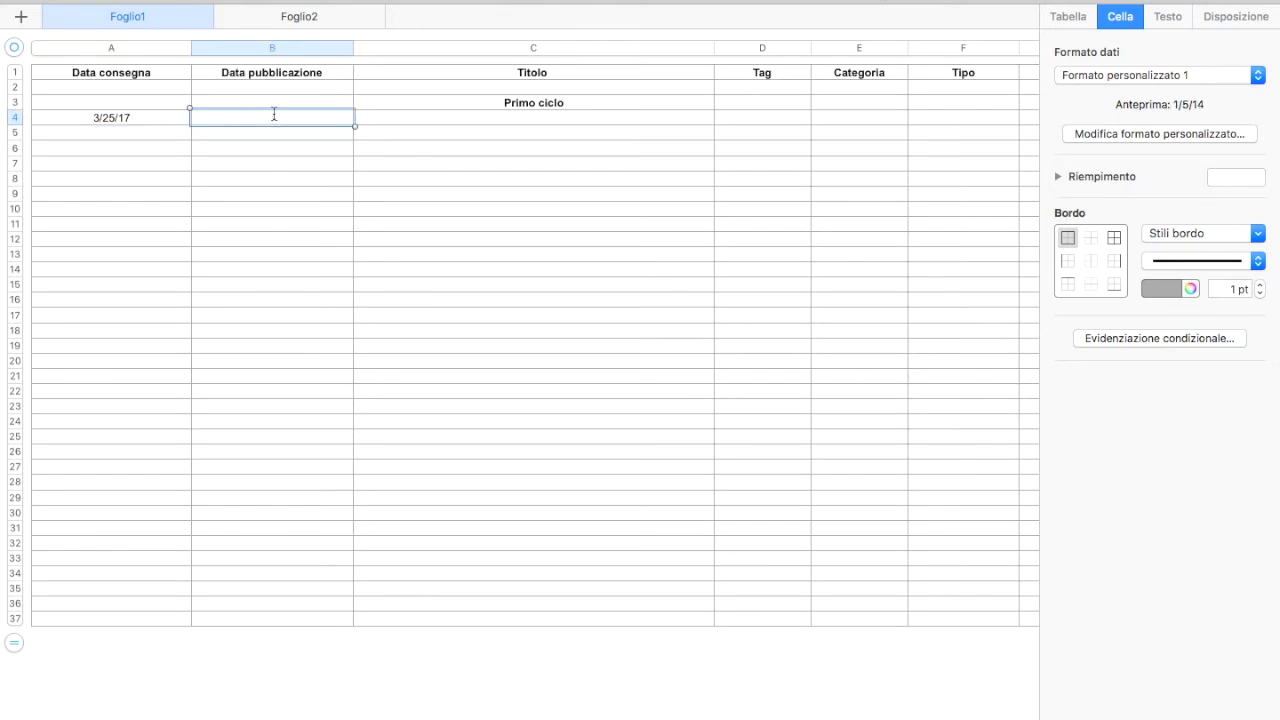
left_click(131, 117)
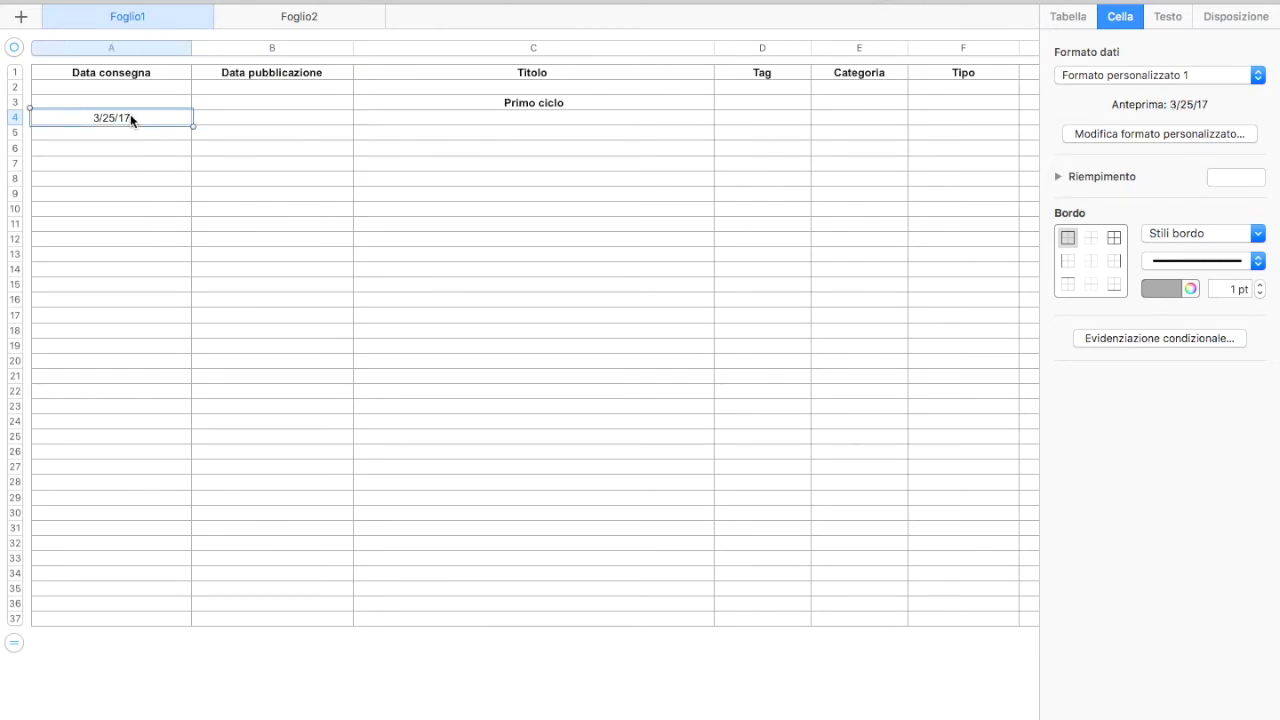
Step: Enter publication date 29/03/2017 in B4, displayed as 3/29/17
left_click(277, 127)
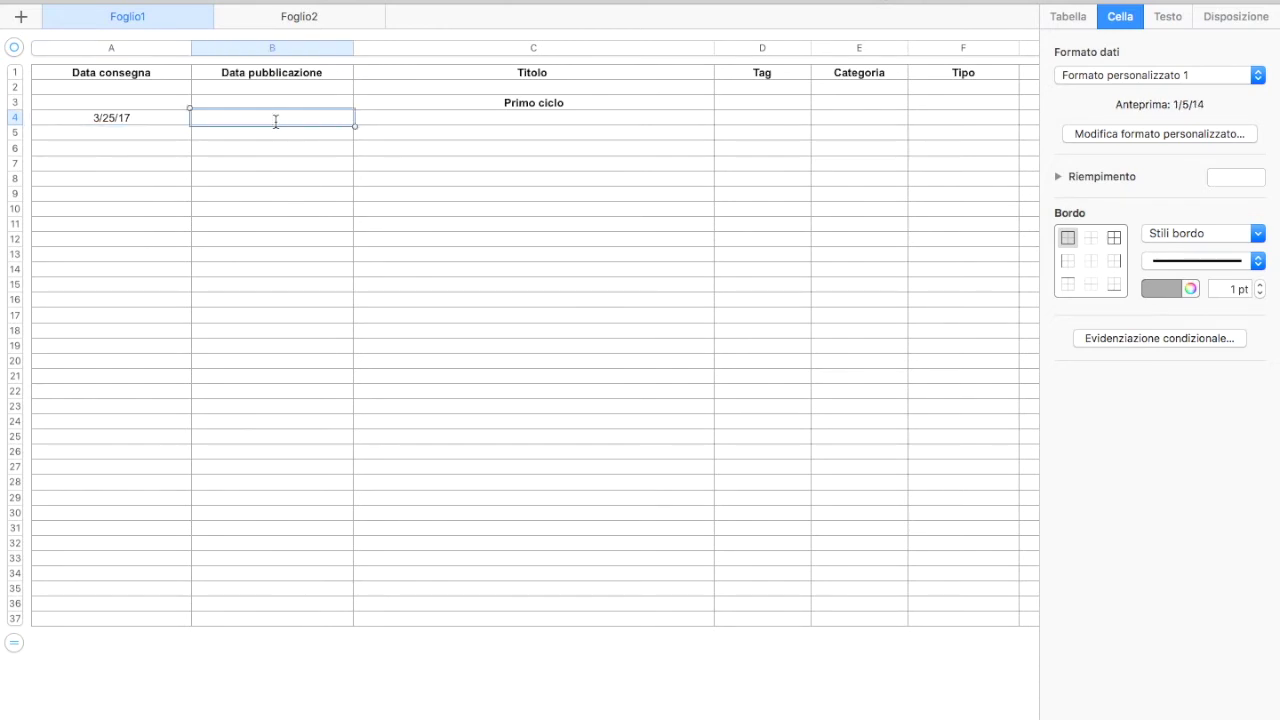
type("29/")
type("03/2017")
left_click(412, 150)
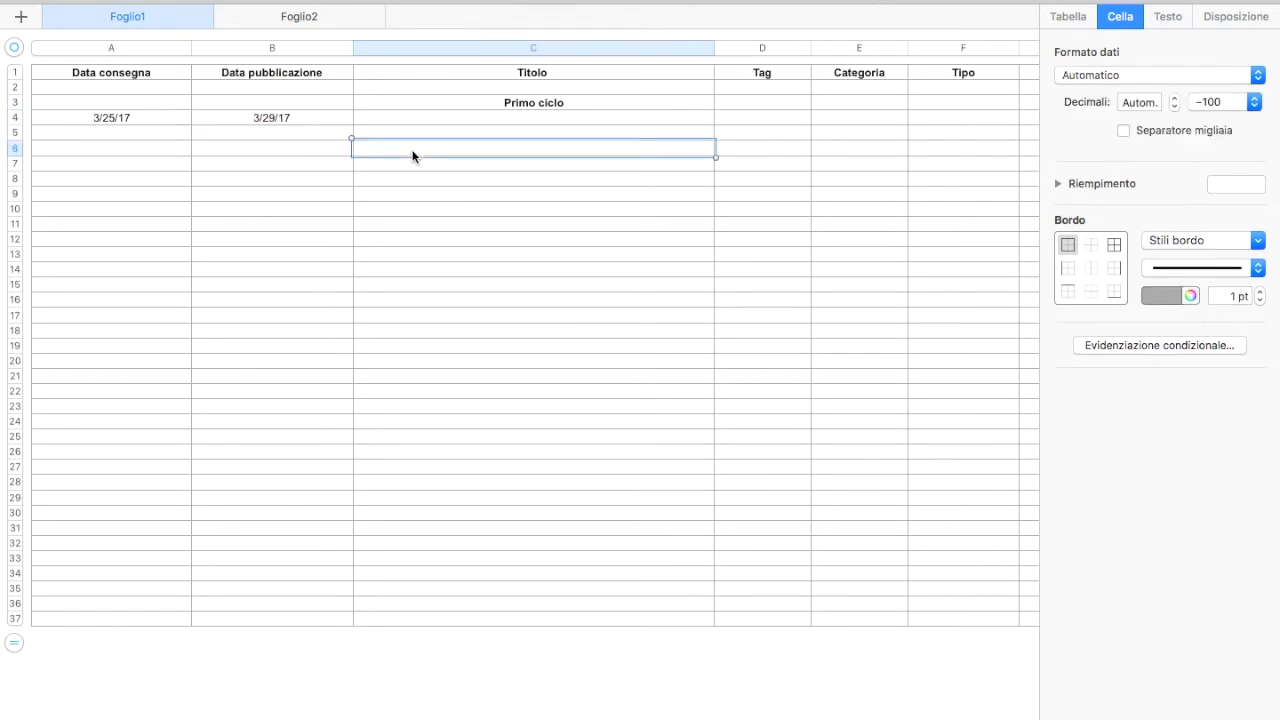
left_click(140, 118)
left_click(253, 117)
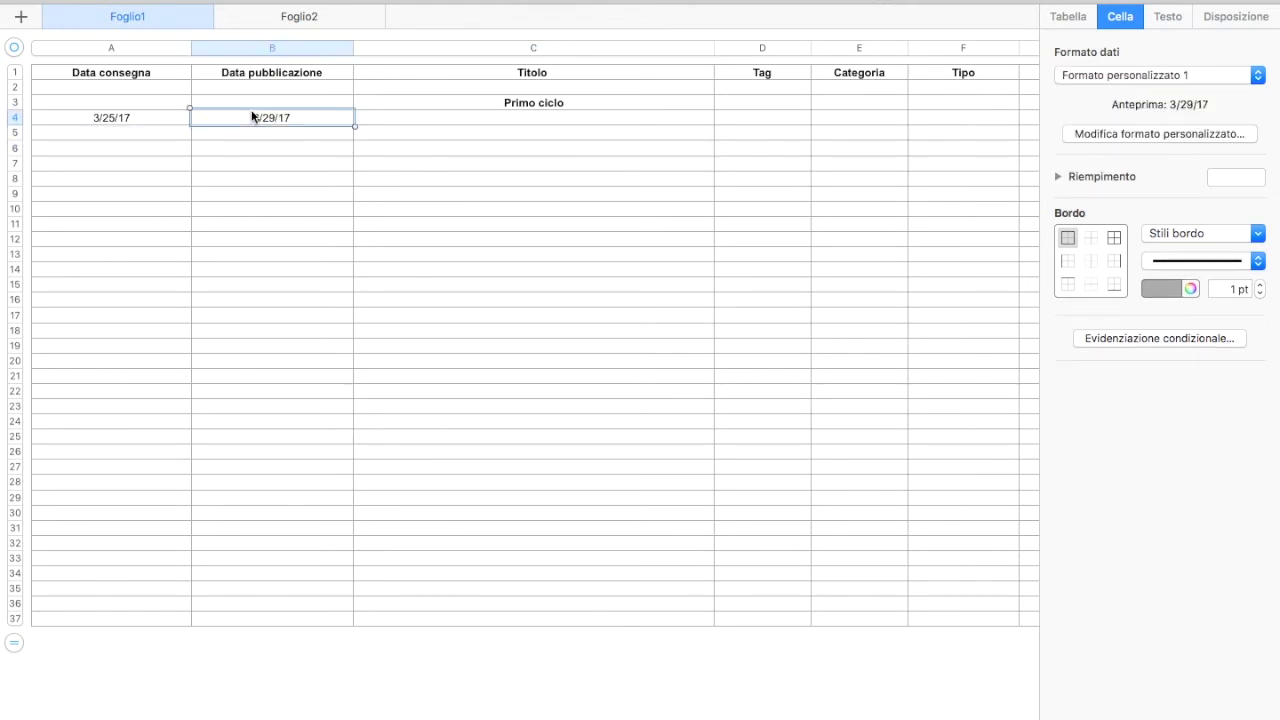
left_click(462, 118)
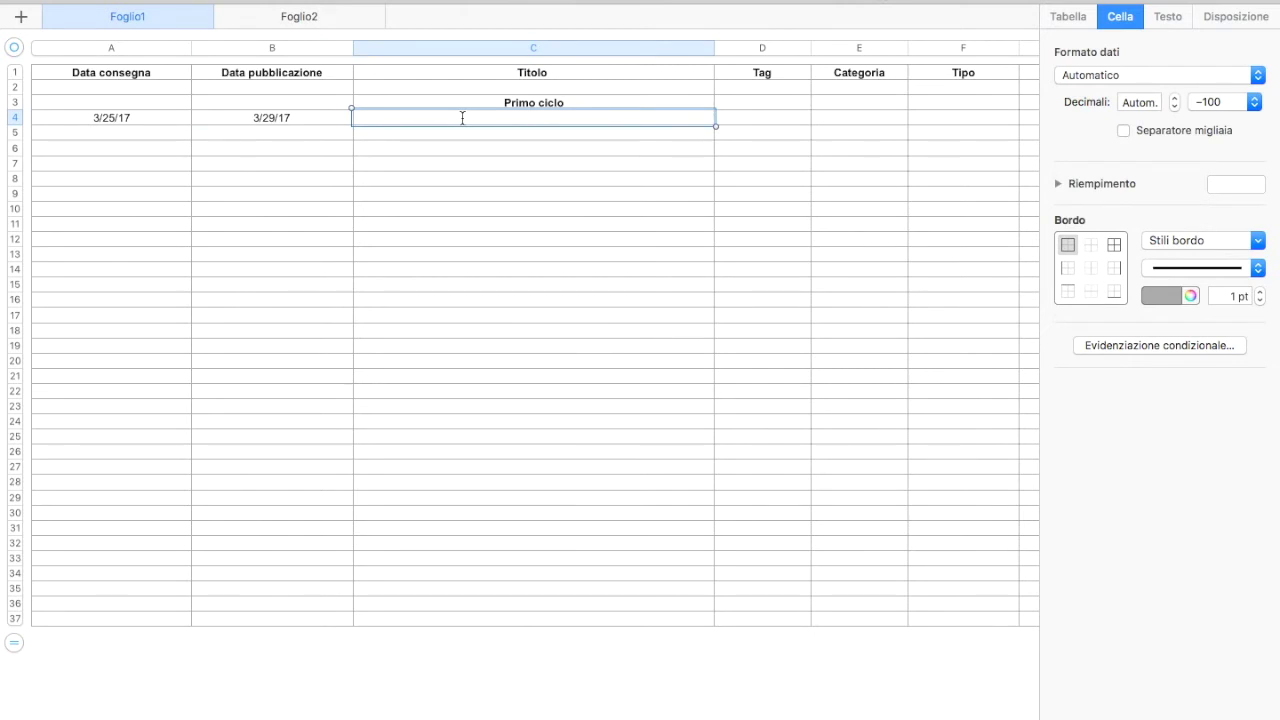
Step: Fill C4 with 'Come fare personal branding con il blog', D4 'personal branding', E4 'blogging'
type("Come fare pers")
type("onal branding con il blog")
left_click(766, 119)
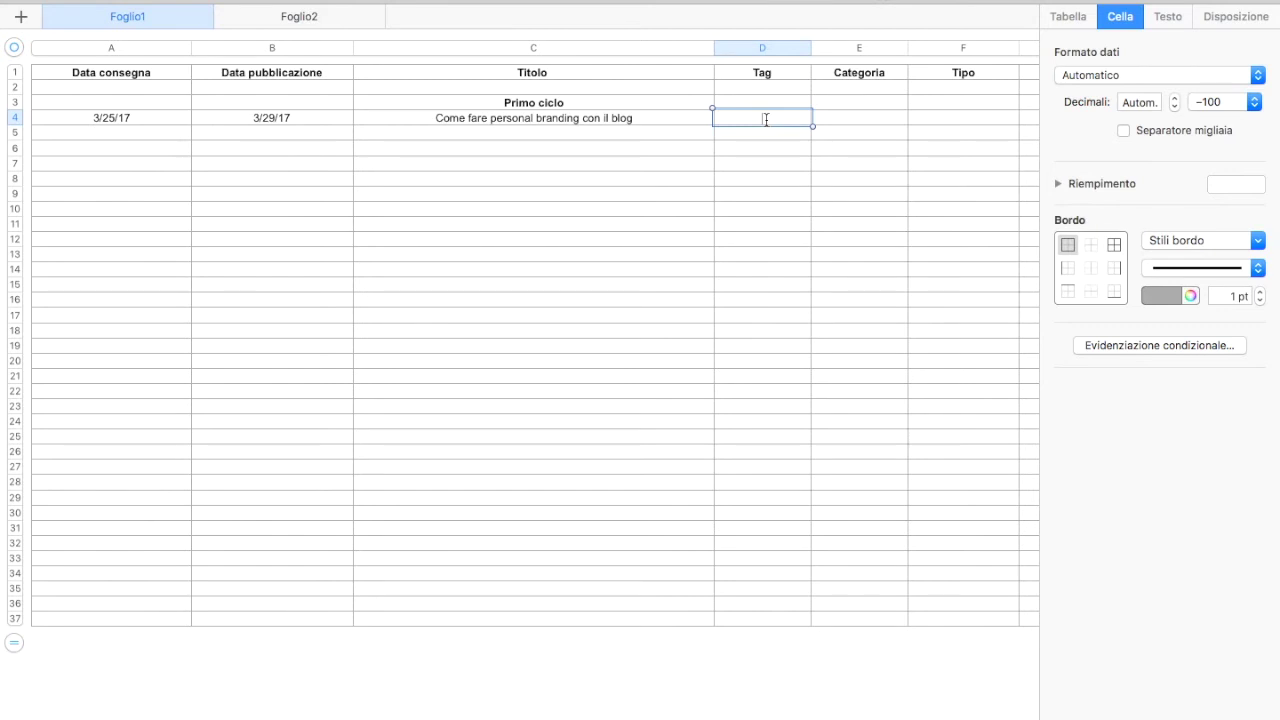
type("personal branding")
left_click(849, 119)
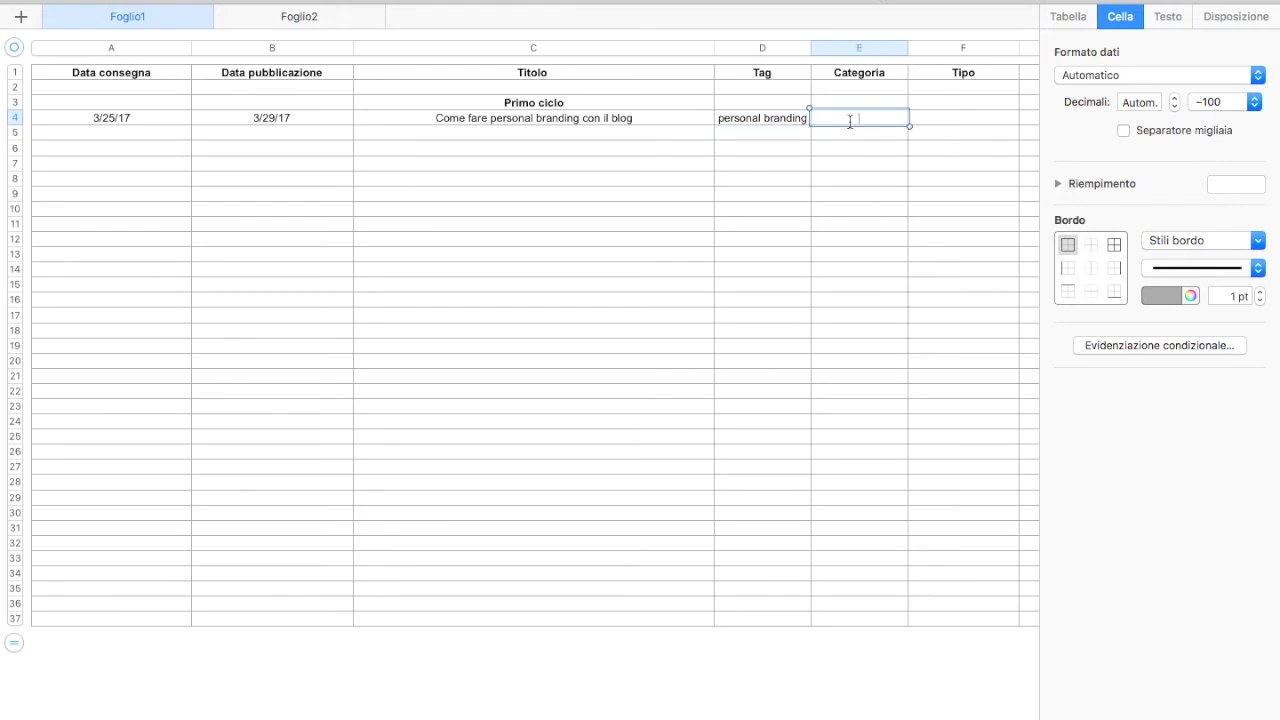
type("blogging")
left_click(955, 120)
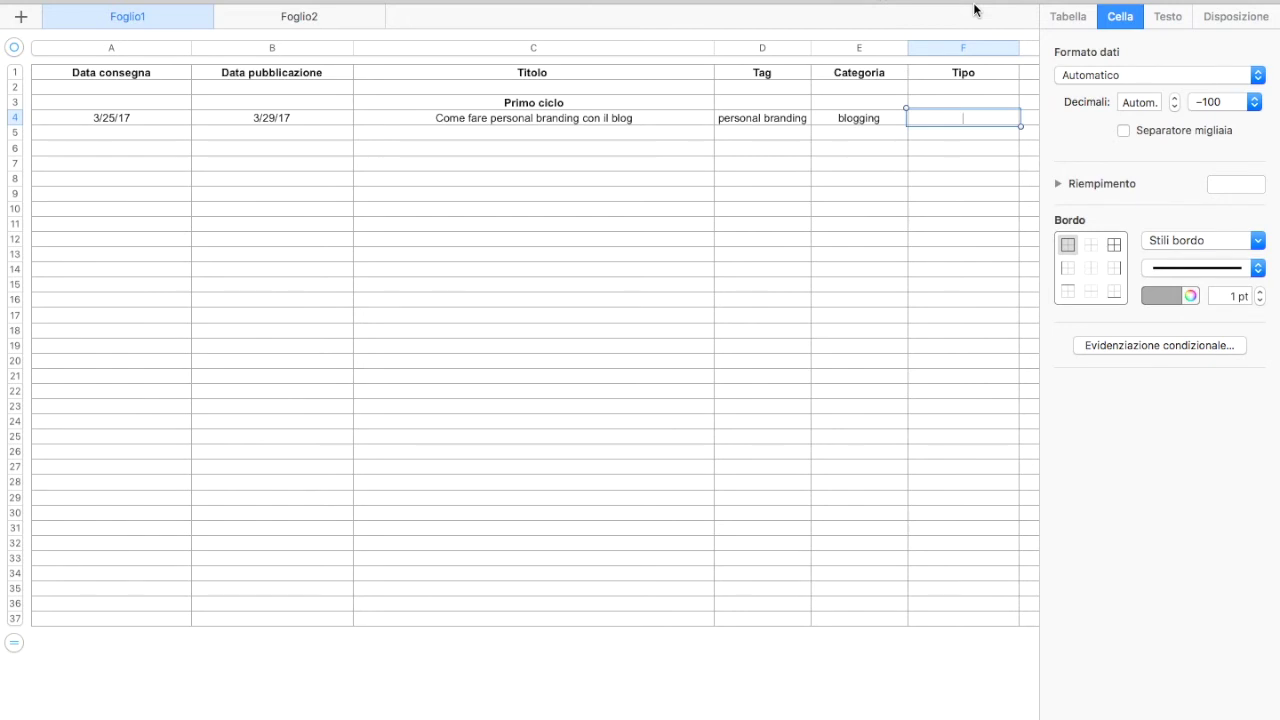
Step: Enter type 'Tutorial' in F4 and the author's first name in G4
type("Tu")
type("rial")
left_click(965, 180)
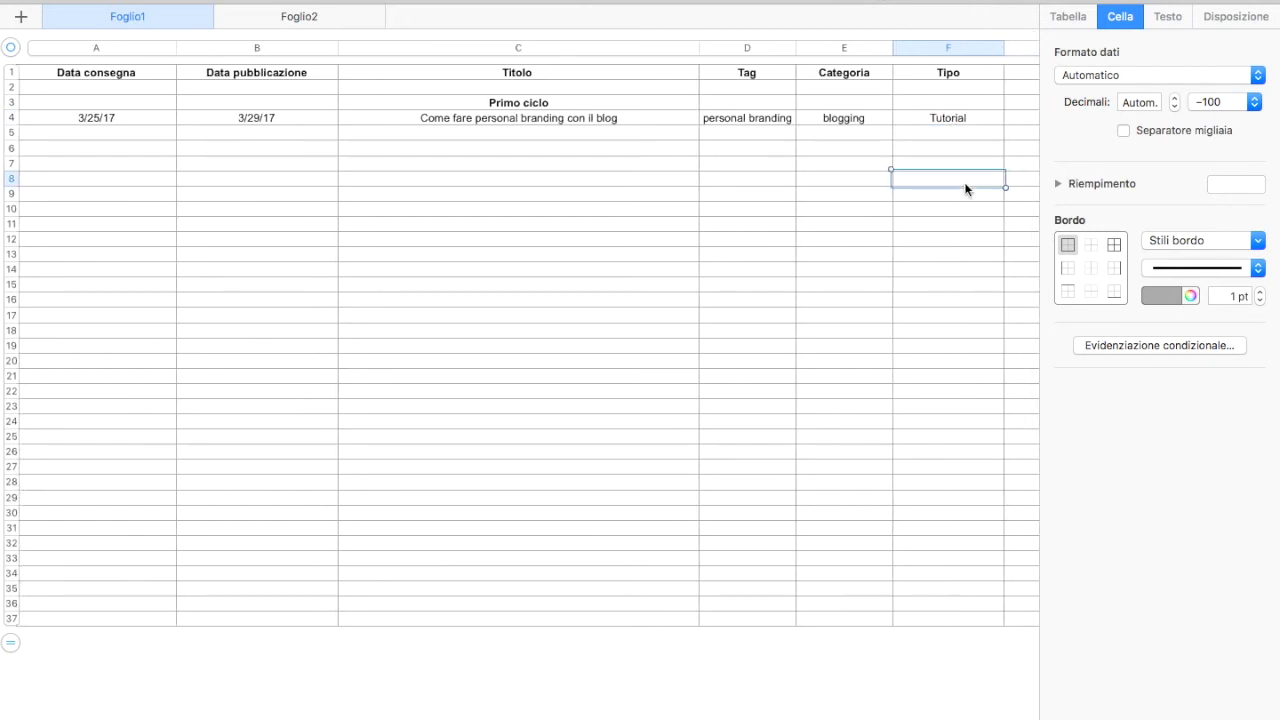
scroll(965, 187, "right", 5)
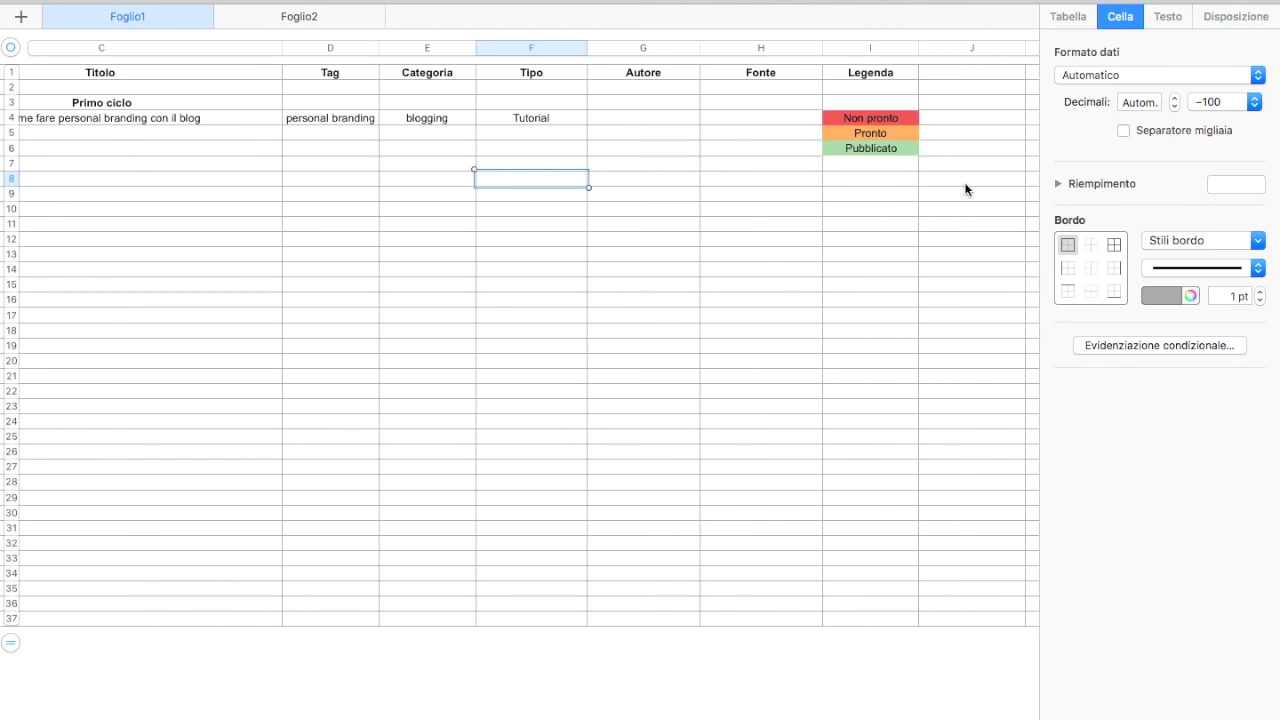
double_click(668, 115)
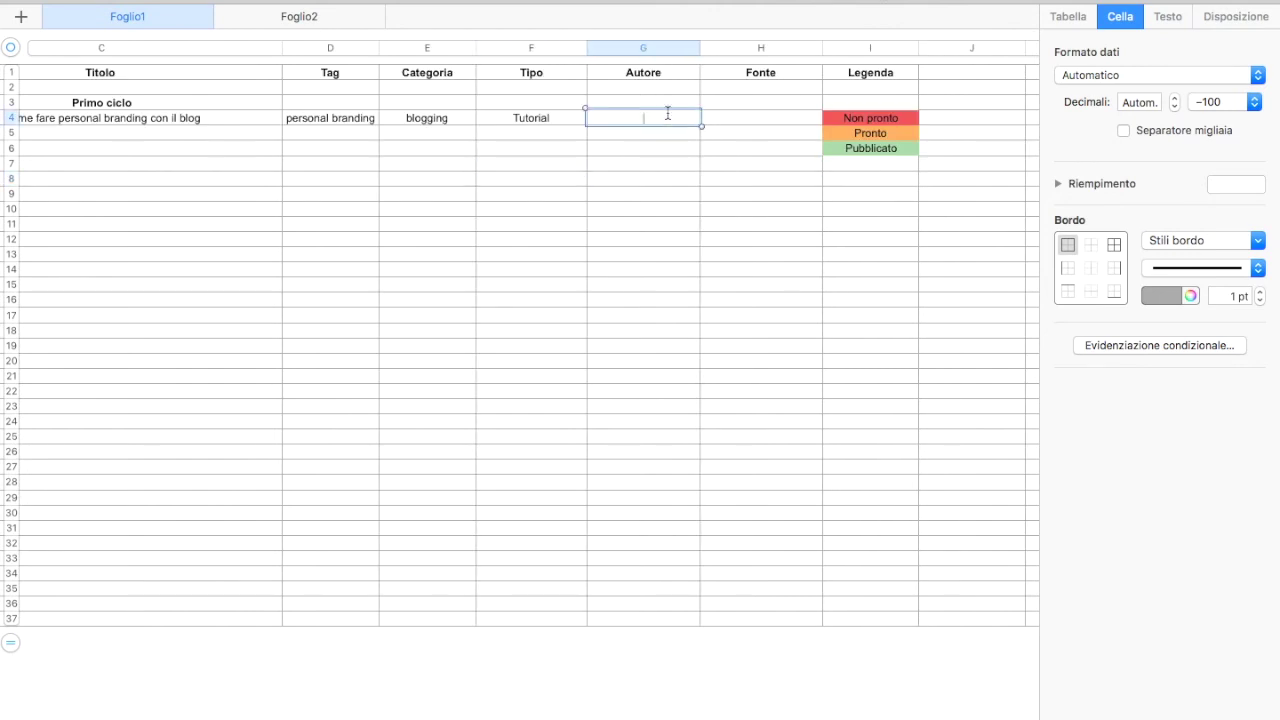
type("Riccardo")
left_click(631, 196)
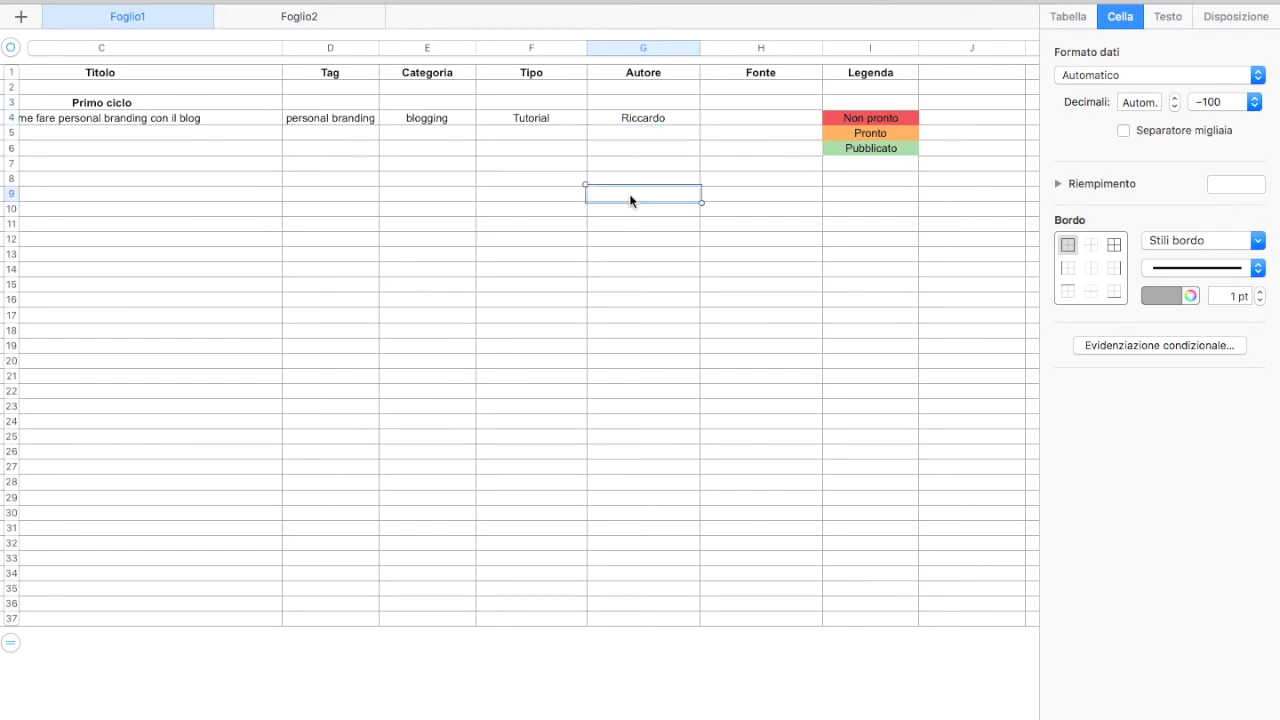
left_click(759, 120)
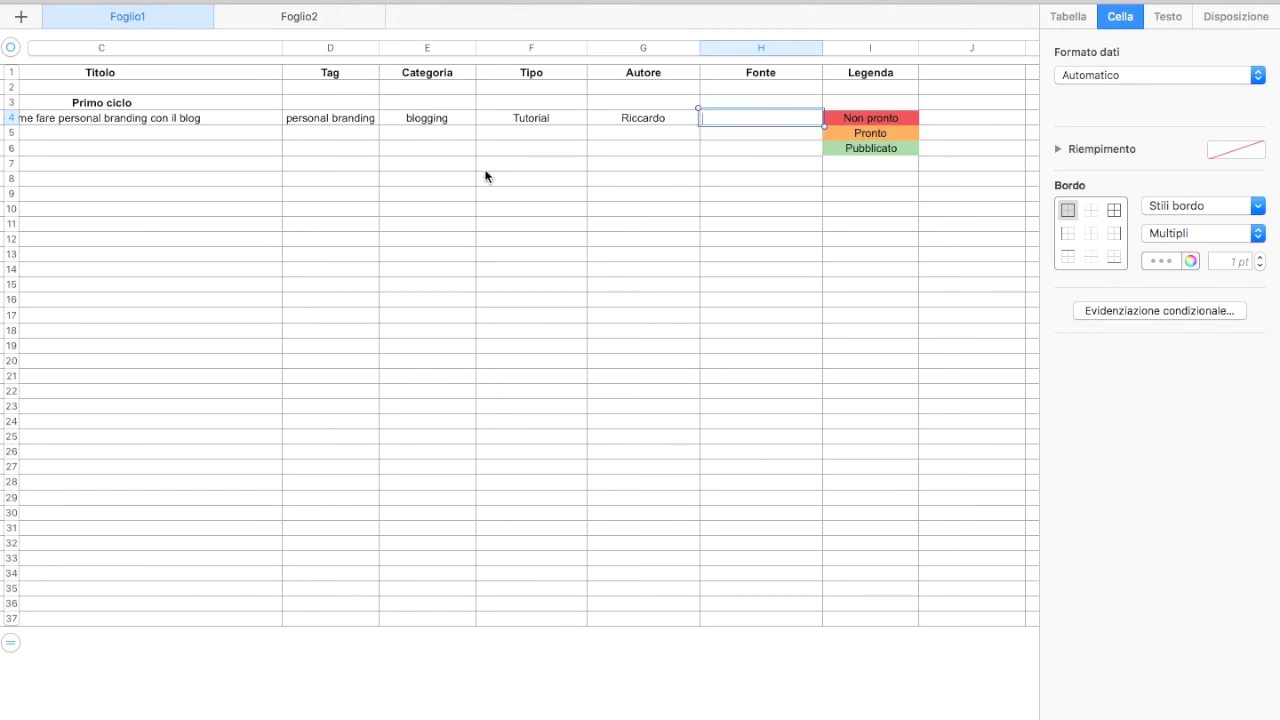
type("www.mysocialweb.it")
left_click(760, 193)
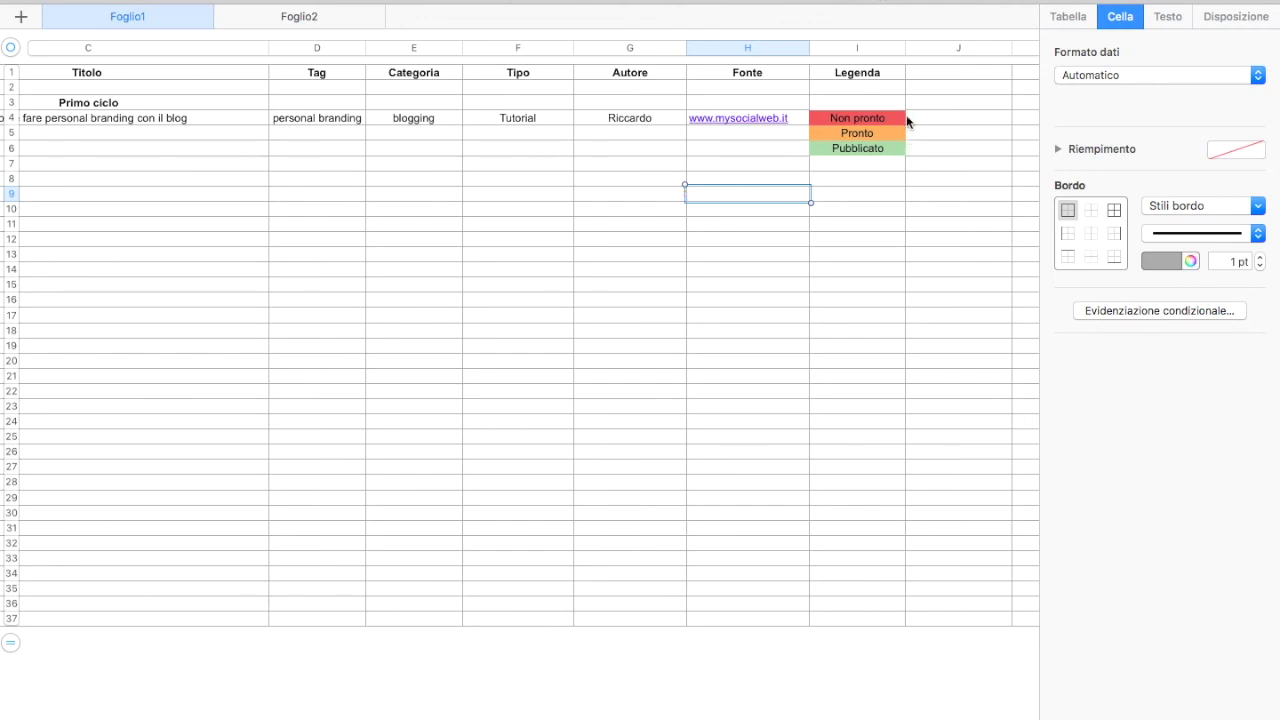
left_click_drag(886, 117, 880, 156)
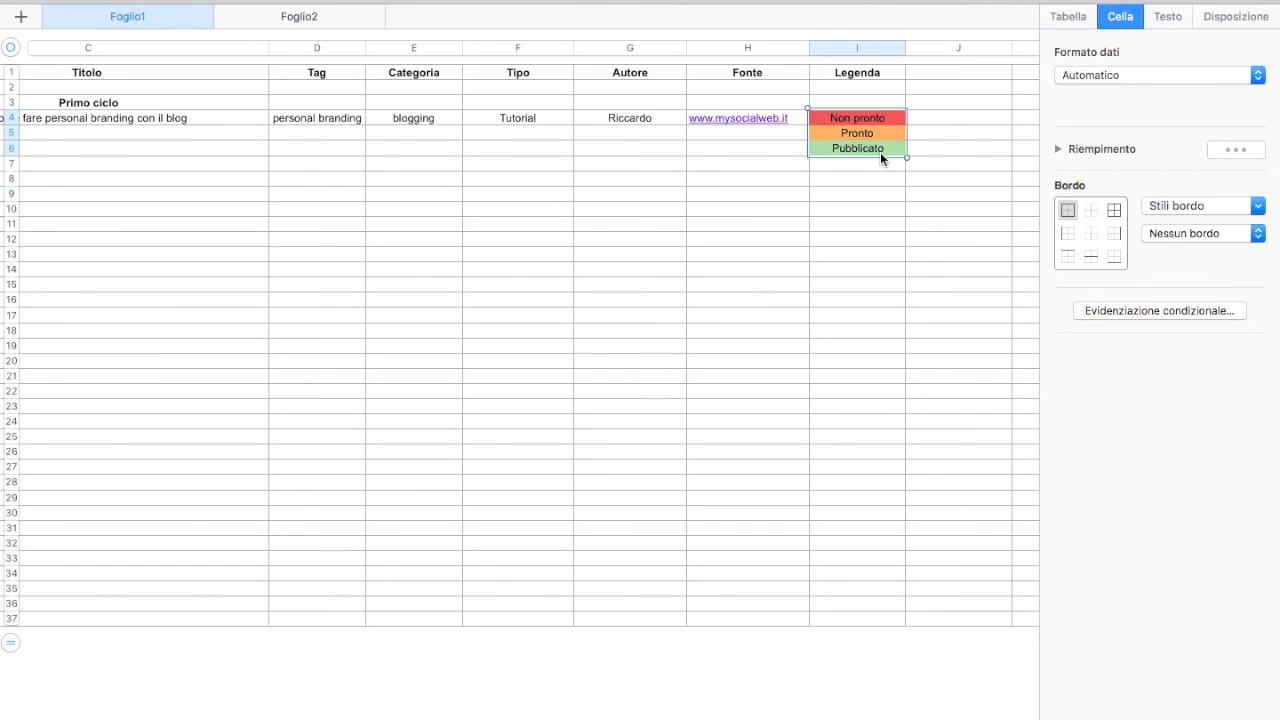
left_click(693, 179)
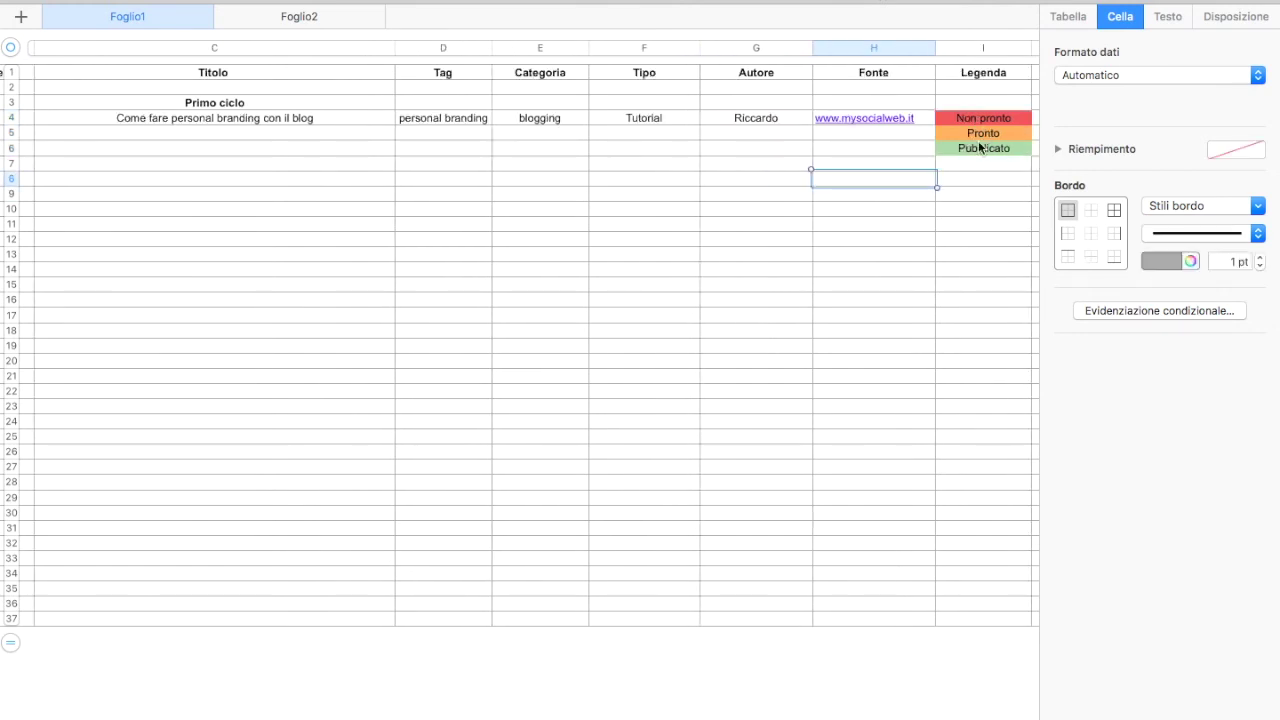
left_click(955, 134)
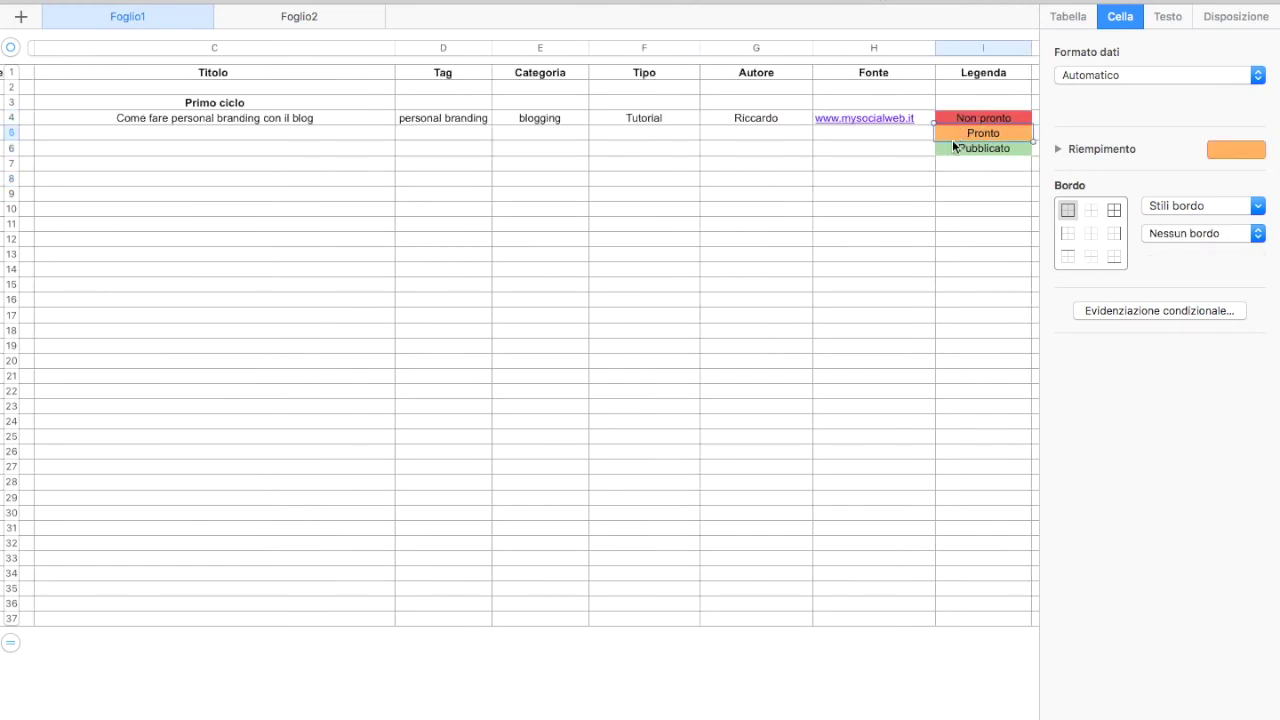
left_click(954, 145)
left_click(955, 121)
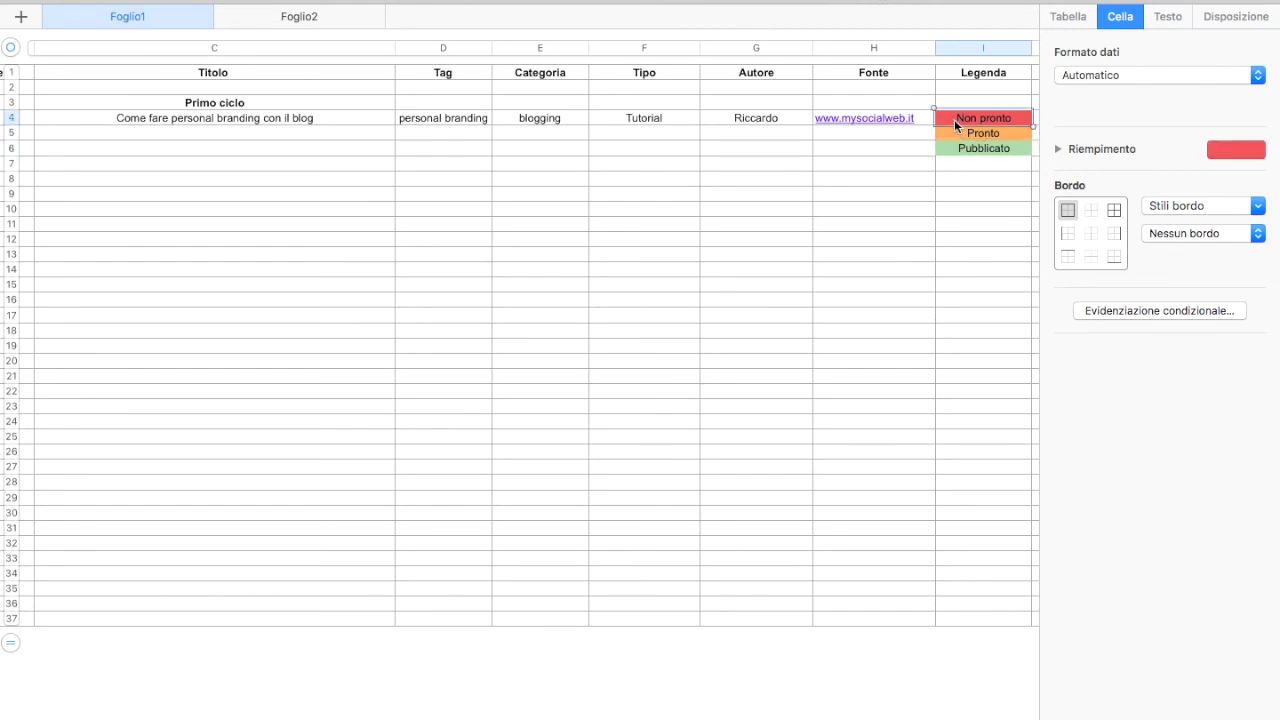
left_click(722, 176)
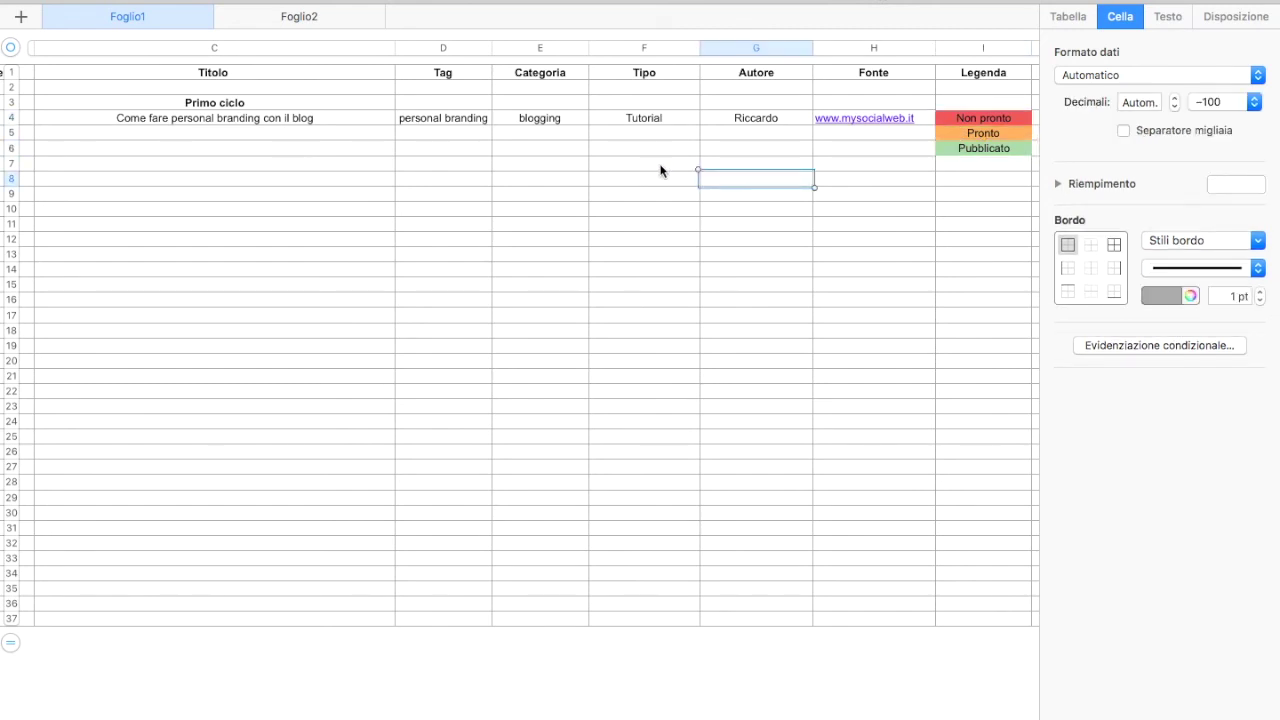
scroll(637, 169, "left", 5)
left_click(560, 118)
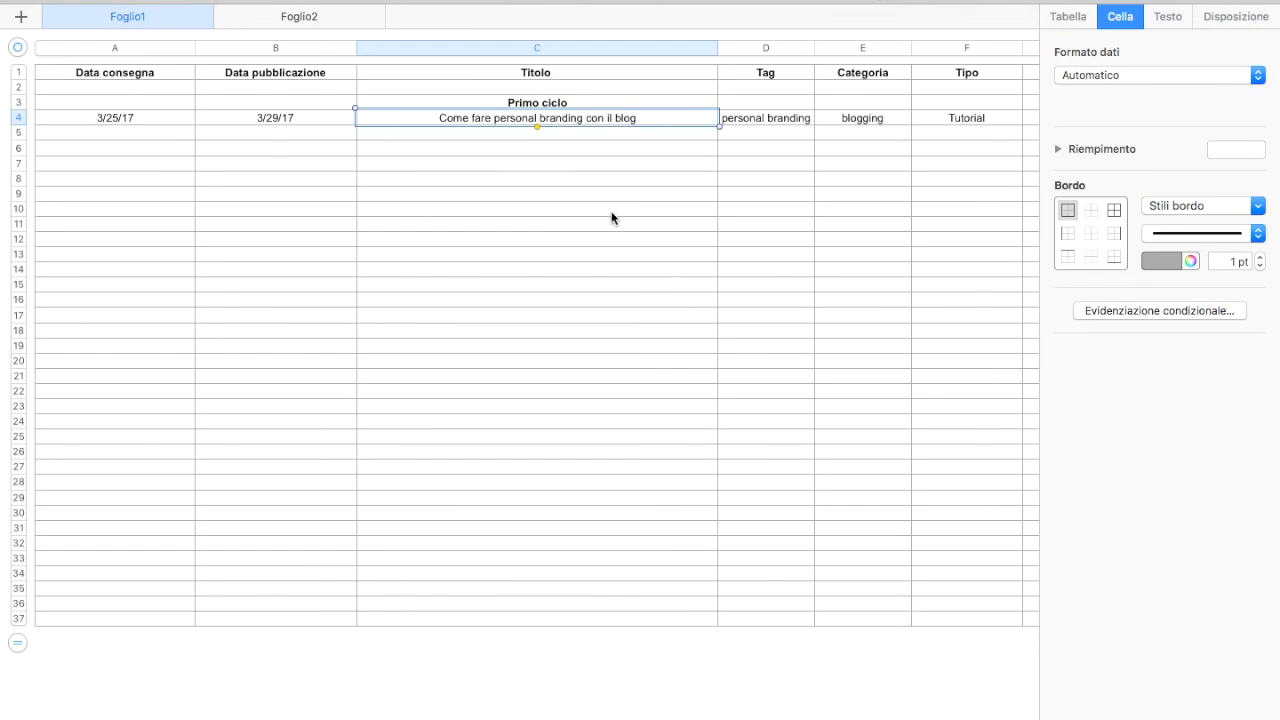
scroll(612, 218, "right", 2)
scroll(612, 218, "right", 2)
scroll(612, 218, "right", 2)
scroll(612, 218, "right", 2)
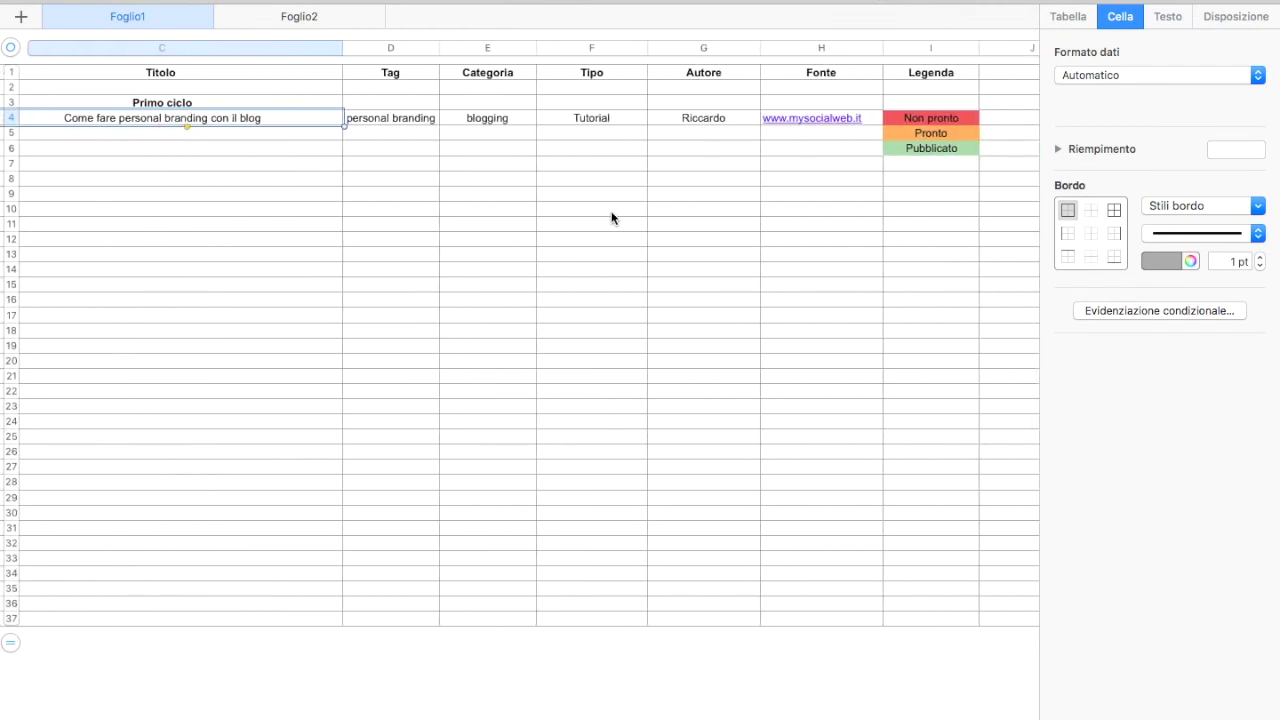
scroll(612, 218, "left", 5)
scroll(612, 218, "left", 1)
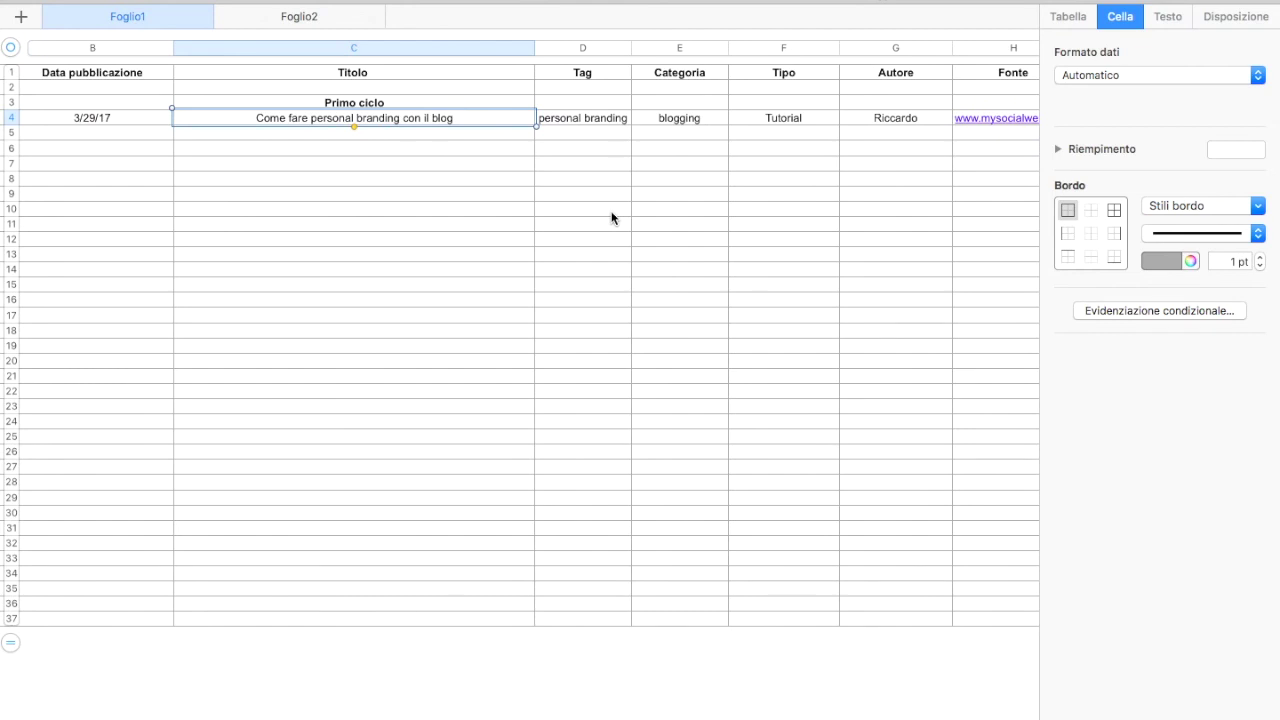
scroll(612, 218, "right", 4)
scroll(612, 218, "right", 1)
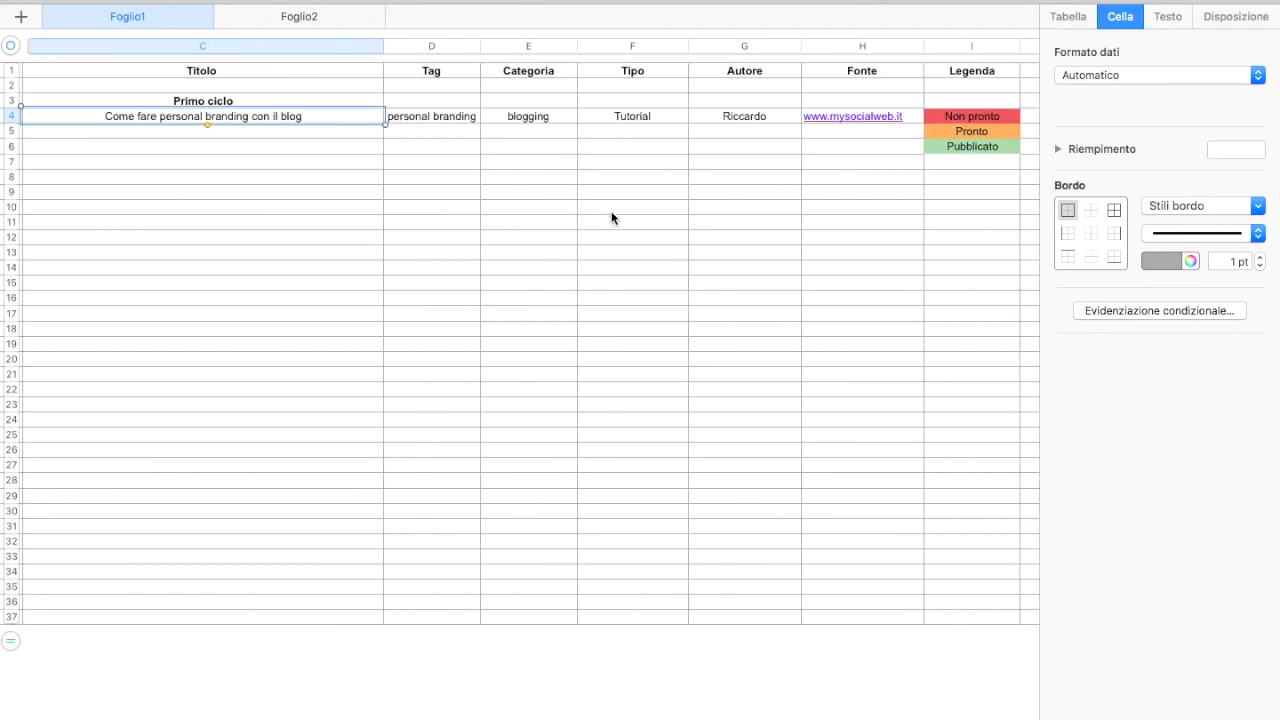
scroll(612, 218, "right", 1)
left_click(696, 118)
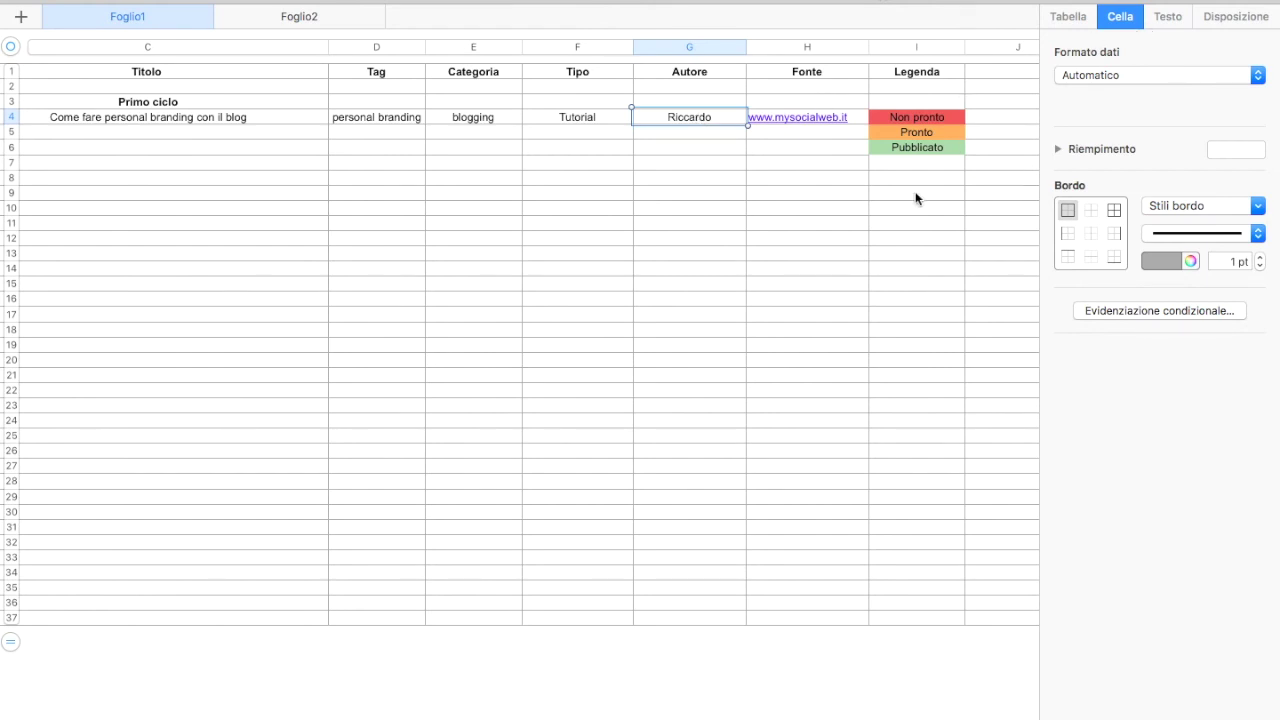
scroll(366, 240, "left", 3)
scroll(366, 238, "left", 4)
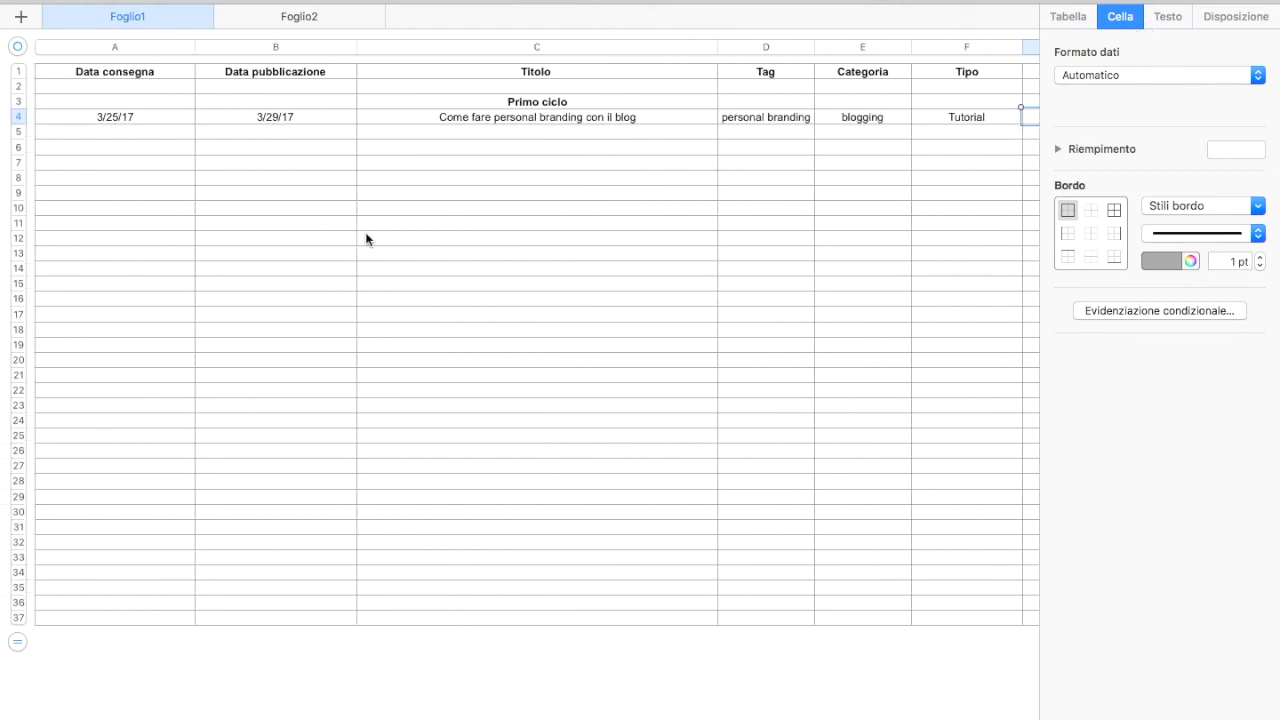
scroll(658, 186, "right", 3)
scroll(658, 186, "right", 2)
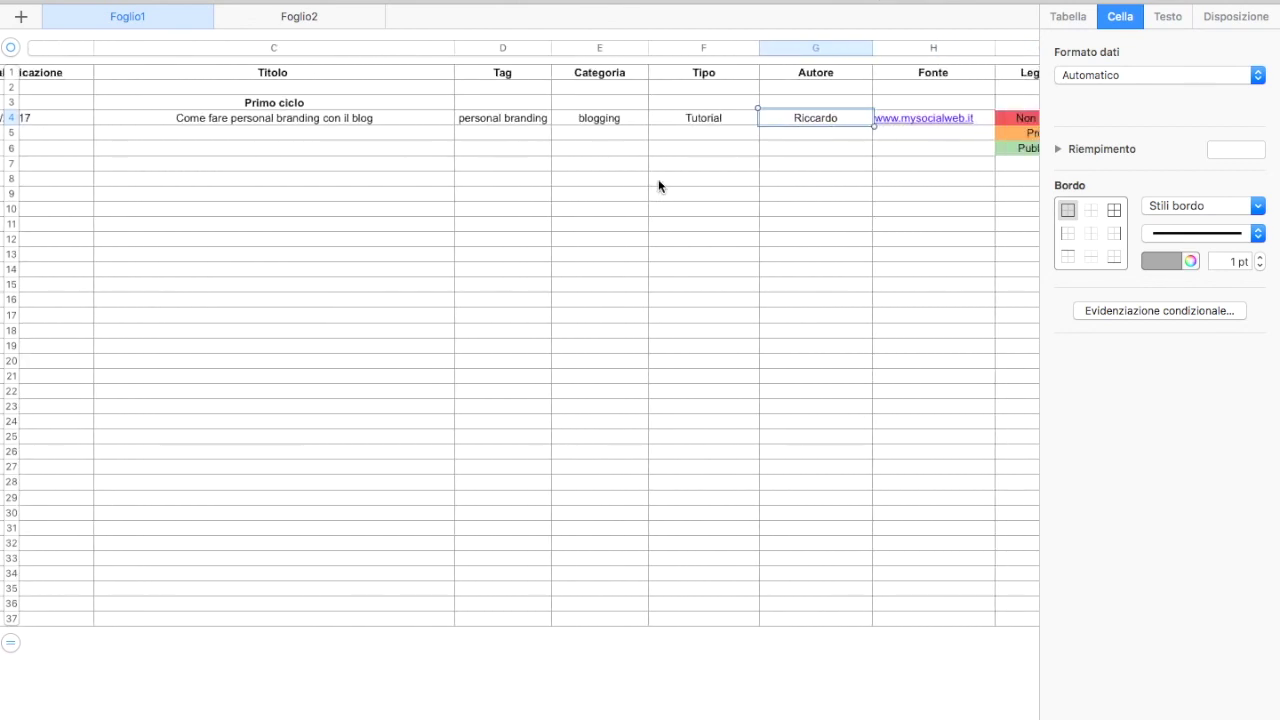
scroll(658, 185, "right", 2)
left_click(585, 121)
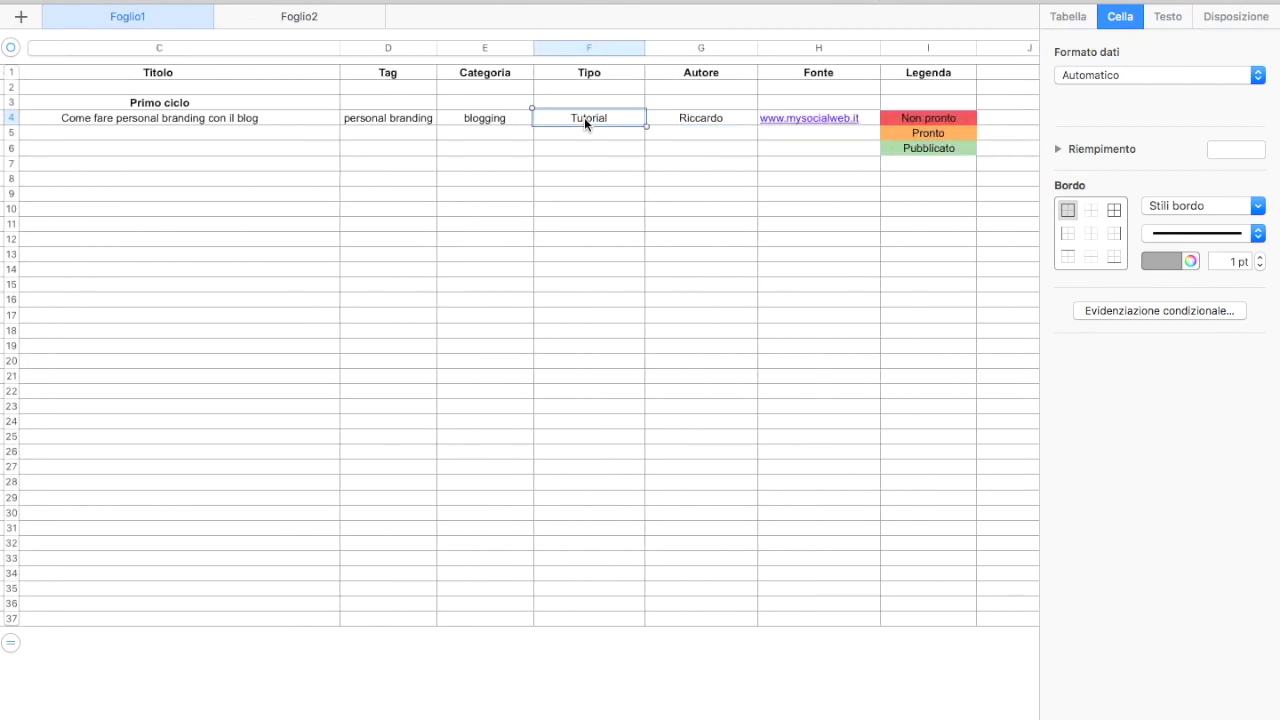
Step: Fill the Tutorial cell in F4 purple, then add 'Pillar article' in F5 with a light-teal fill
left_click(1236, 150)
left_click(1173, 275)
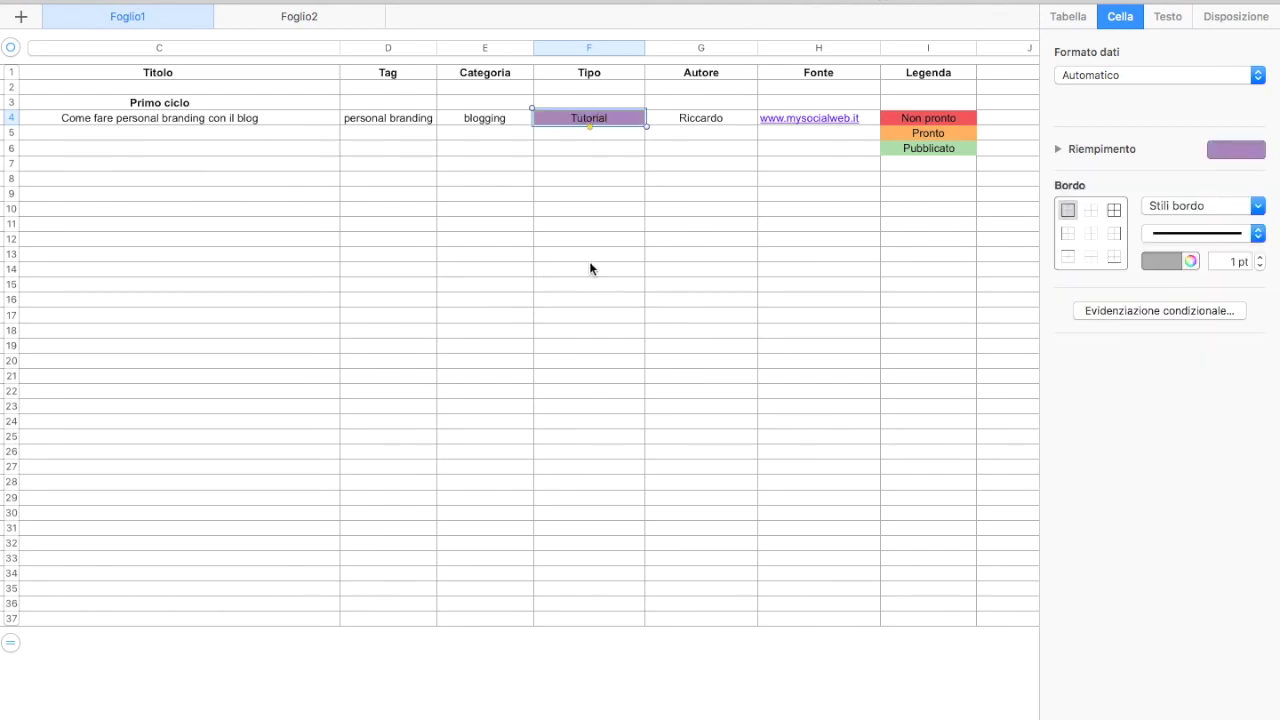
left_click(601, 134)
type("Pillar article")
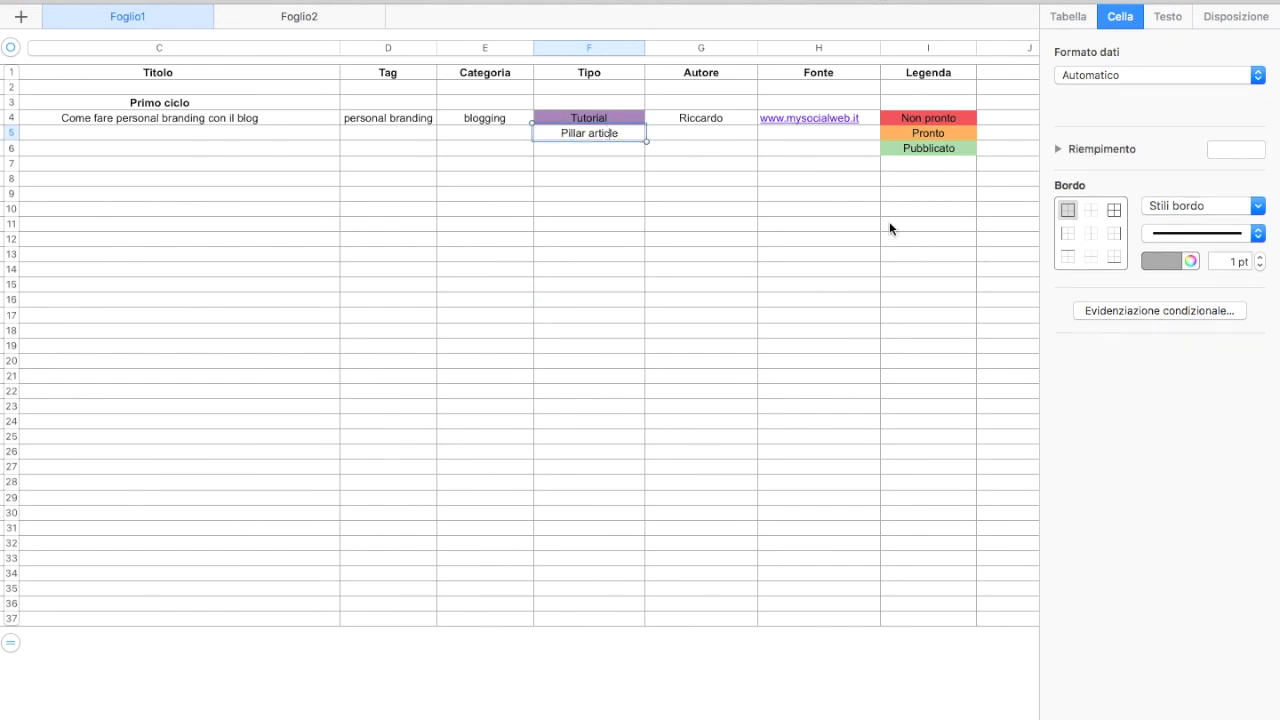
double_click(638, 133)
left_click(1223, 152)
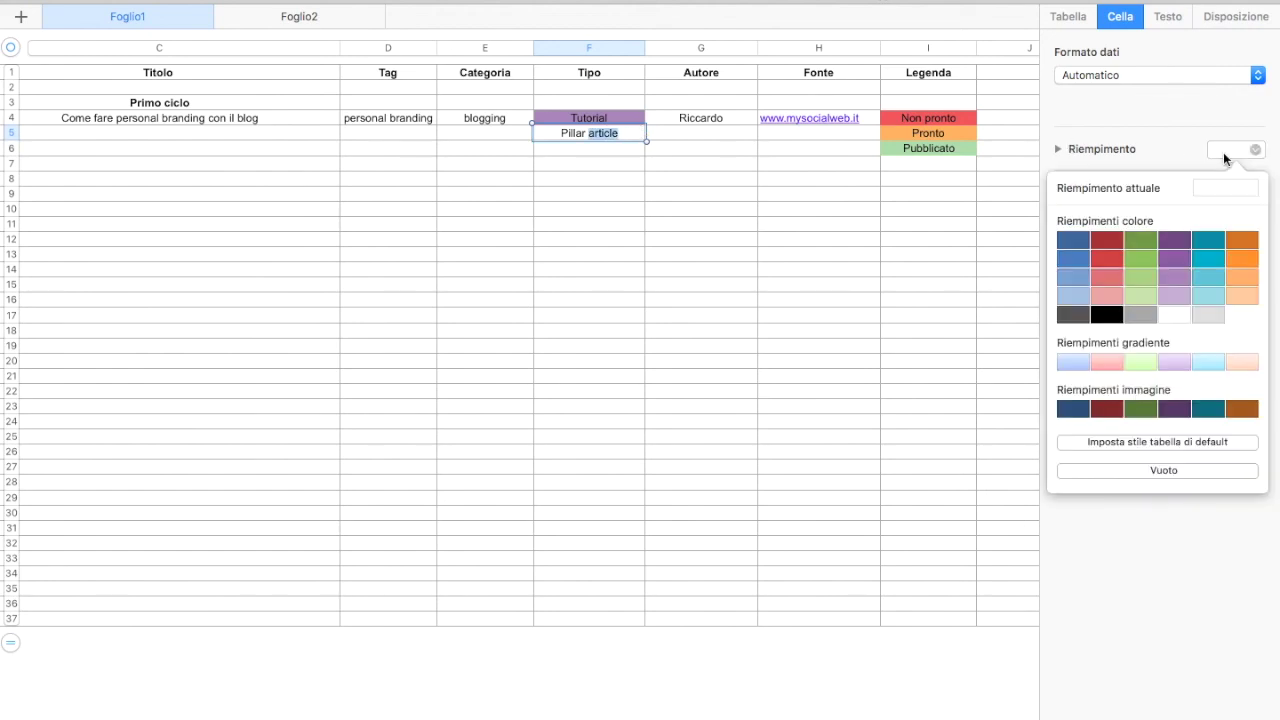
left_click(1212, 276)
left_click(777, 342)
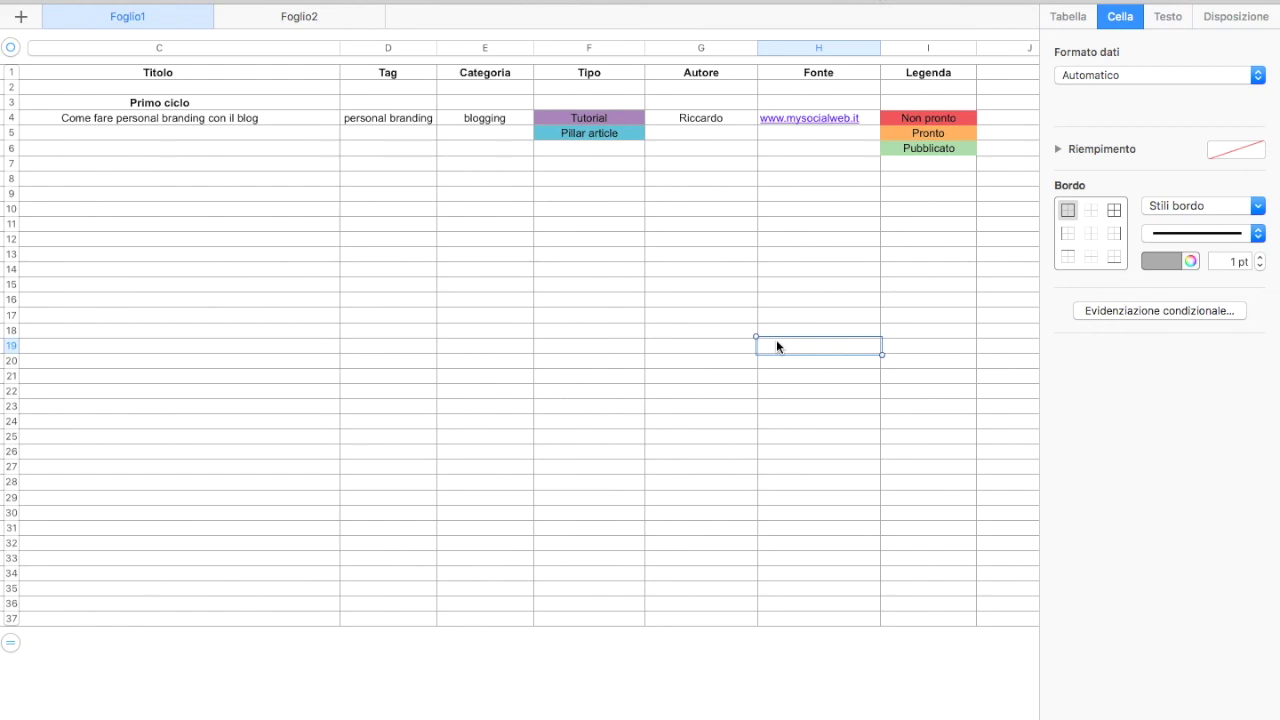
scroll(700, 320, "left", 5)
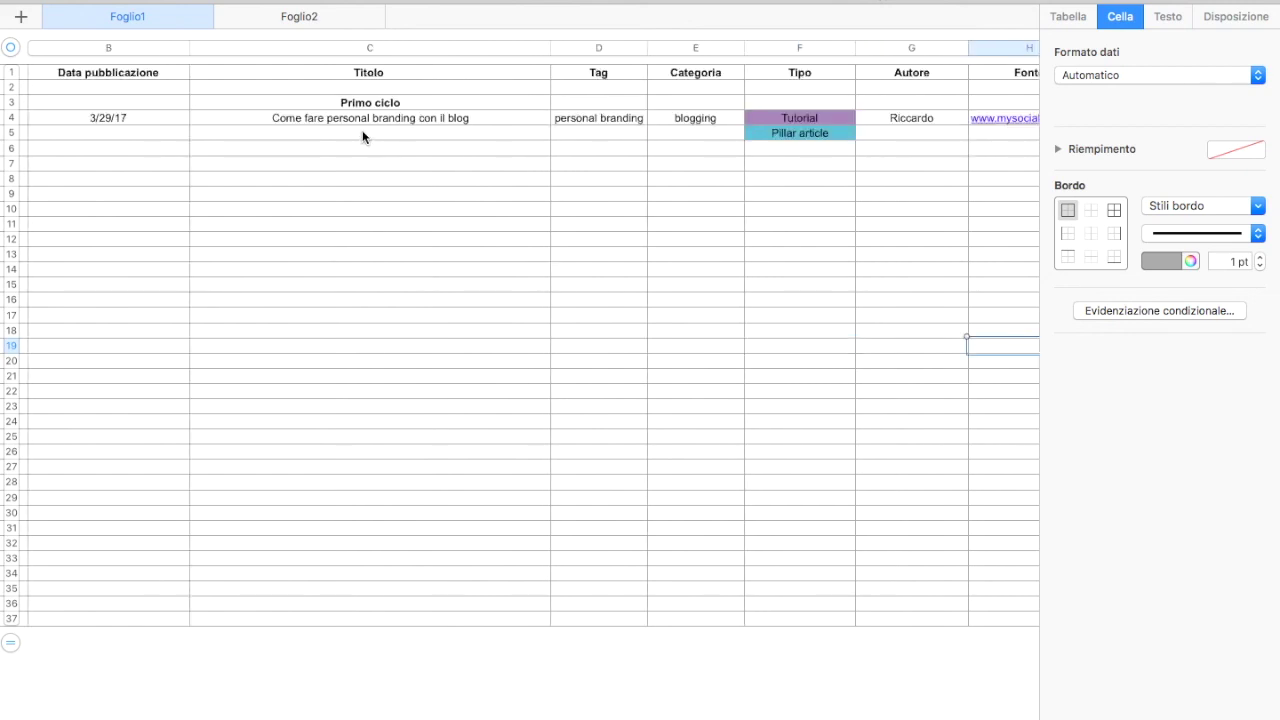
scroll(326, 103, "left", 2)
left_click(440, 102)
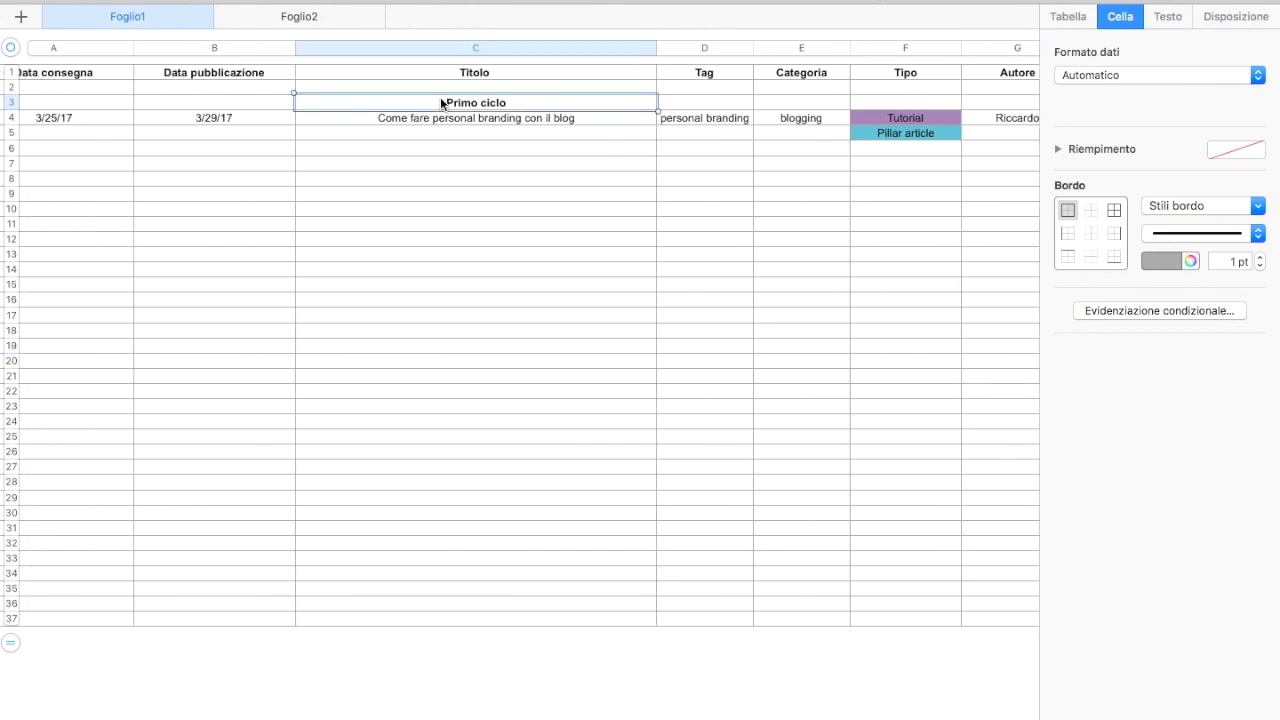